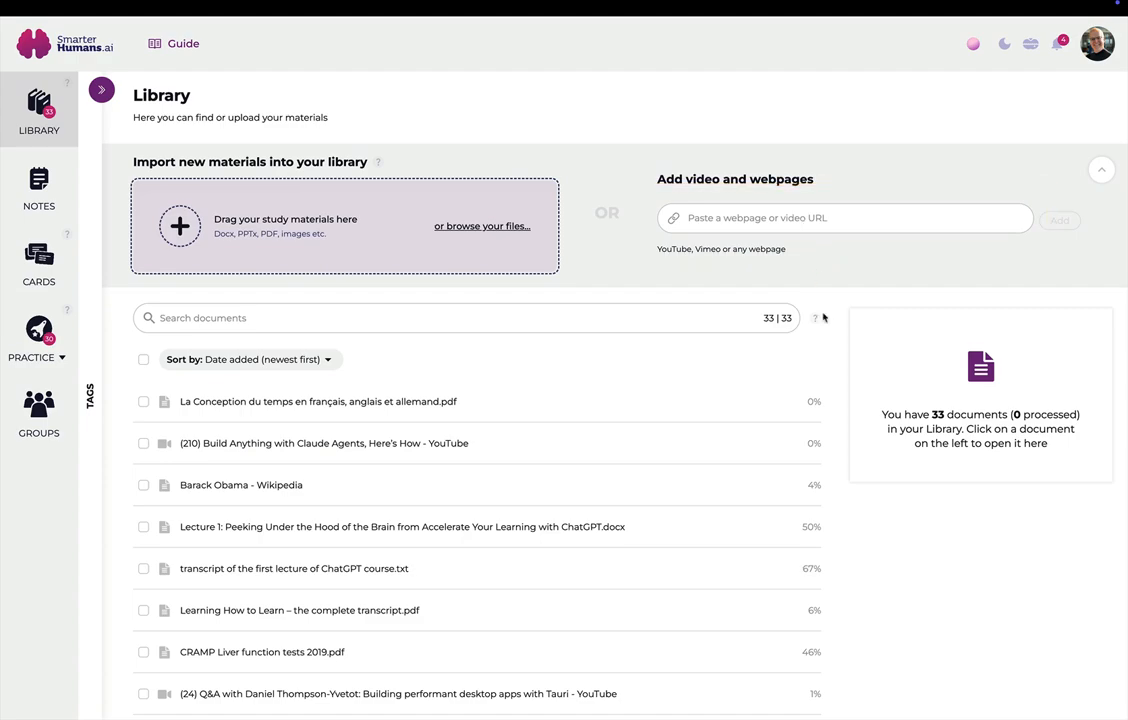
- Open Anatomy and Physiology 2e.pdf from the document library at page 578
scroll(823, 317, down, 3)
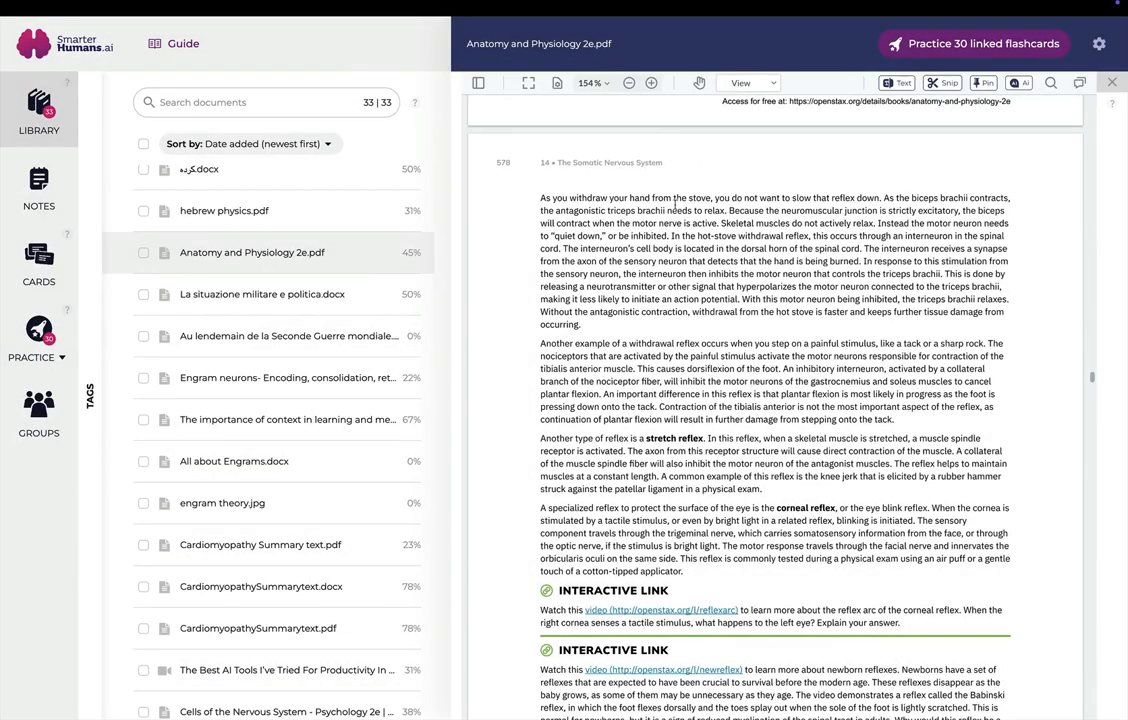
scroll(765, 583, down, 1)
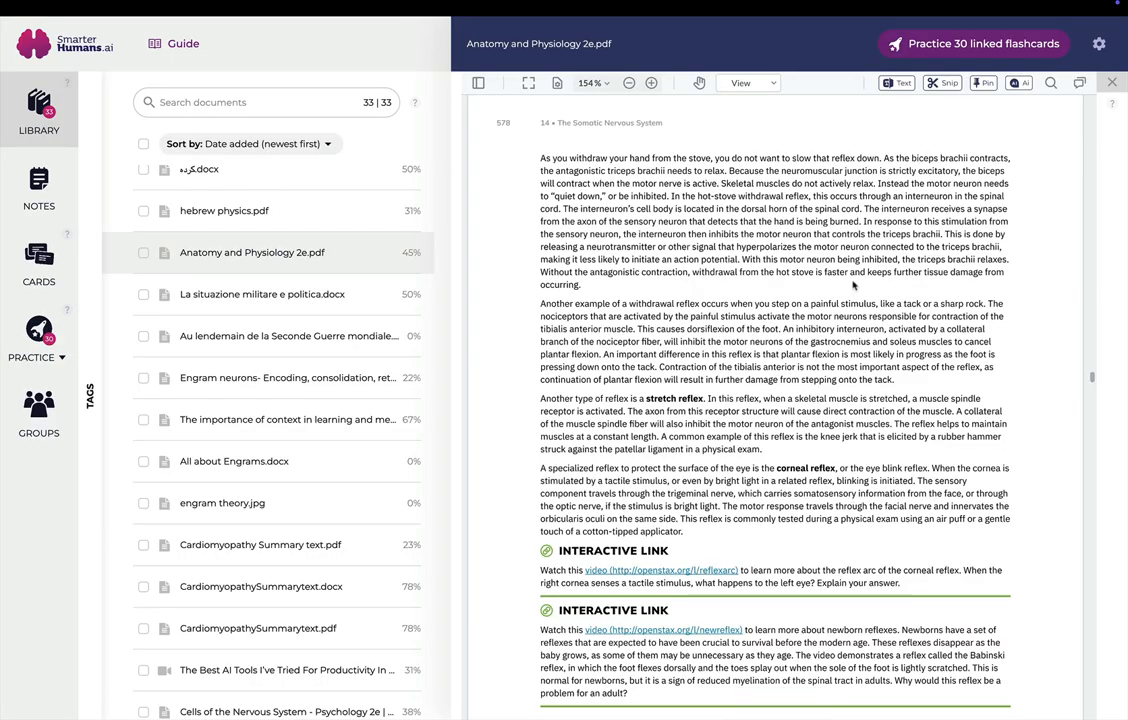
- Switch the PDF viewer to Annotate mode to show its markup tools, and return it to View mode
click(773, 84)
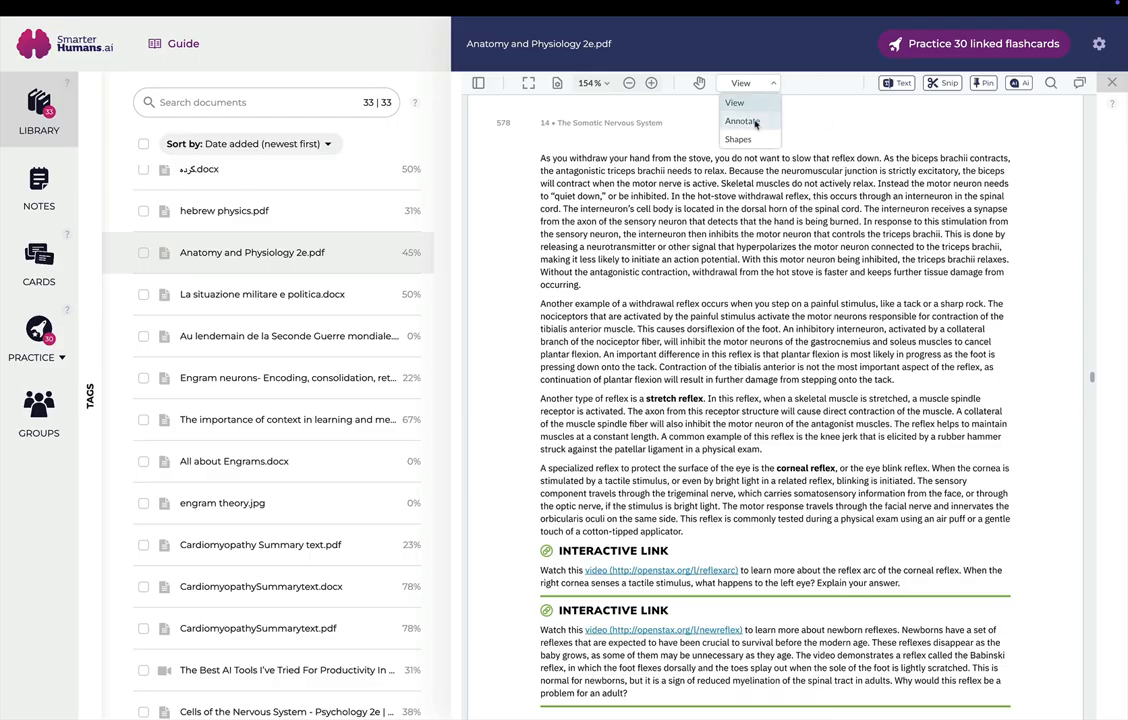
click(750, 121)
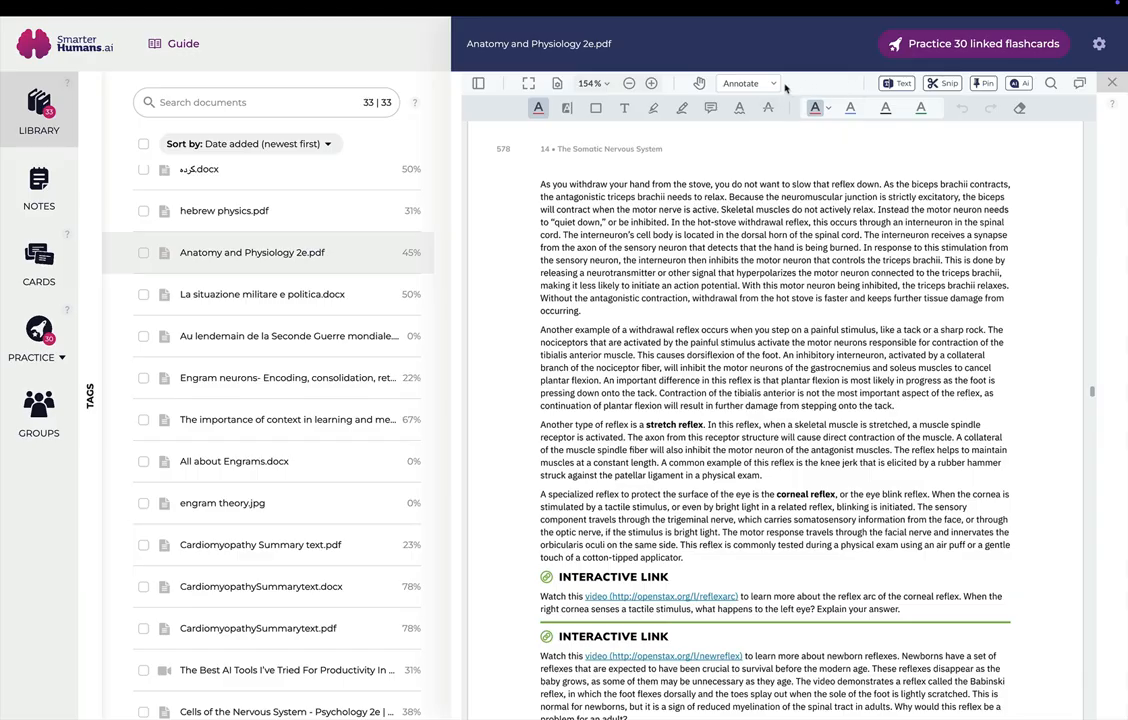
click(771, 84)
click(760, 104)
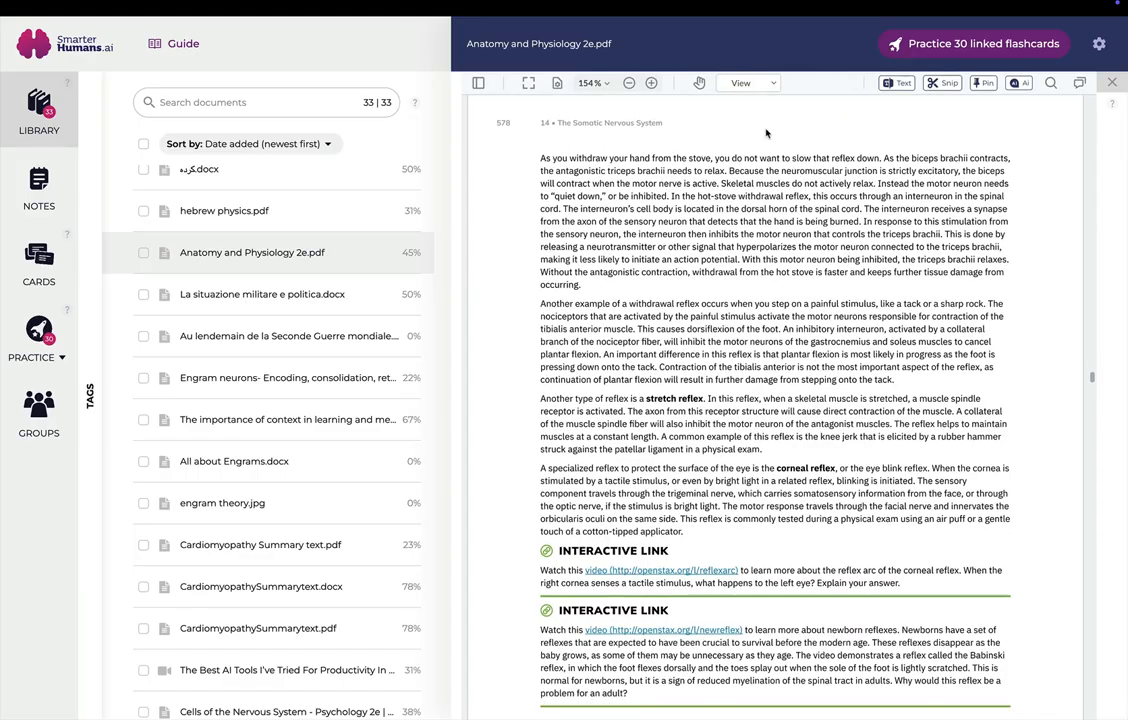
- View page 578 of the PDF in full screen, and return to the split layout with the document list
click(529, 87)
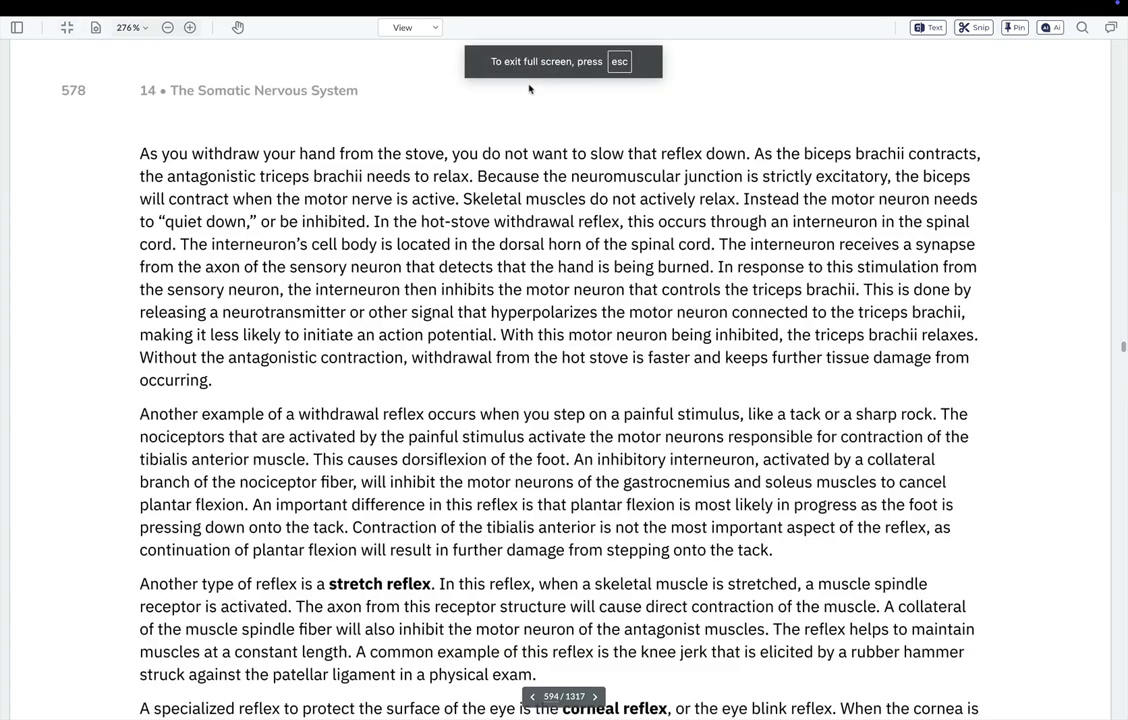
scroll(524, 290, down, 5)
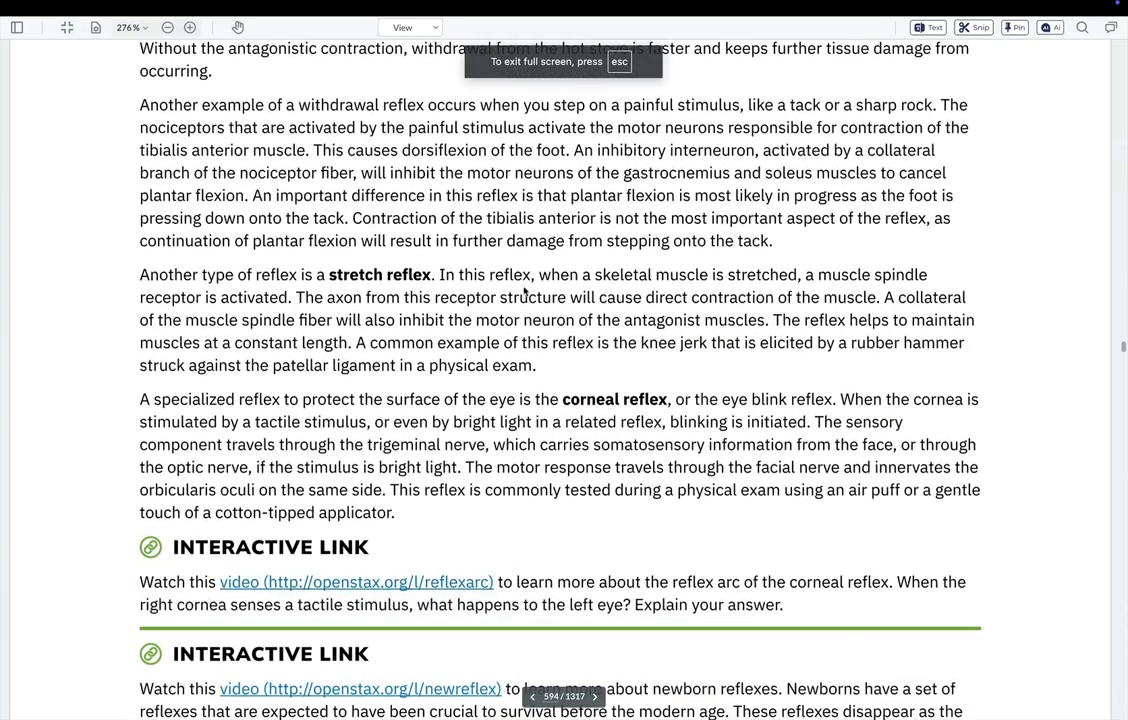
scroll(524, 290, down, 2)
scroll(524, 290, up, 5)
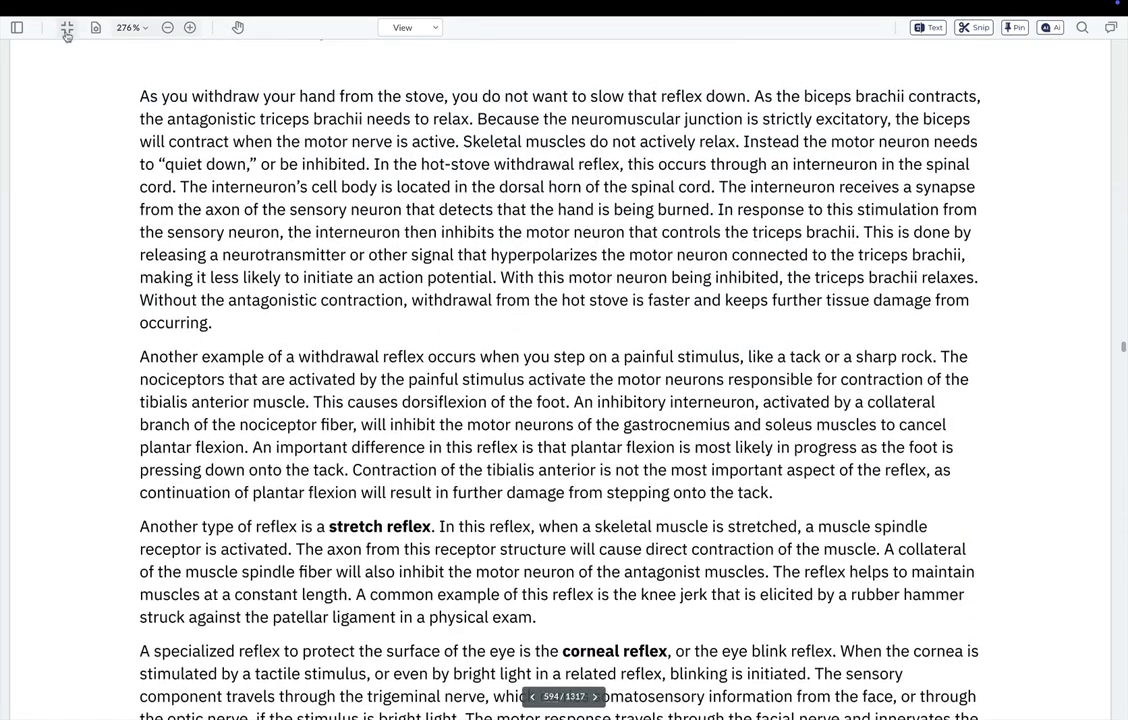
click(66, 28)
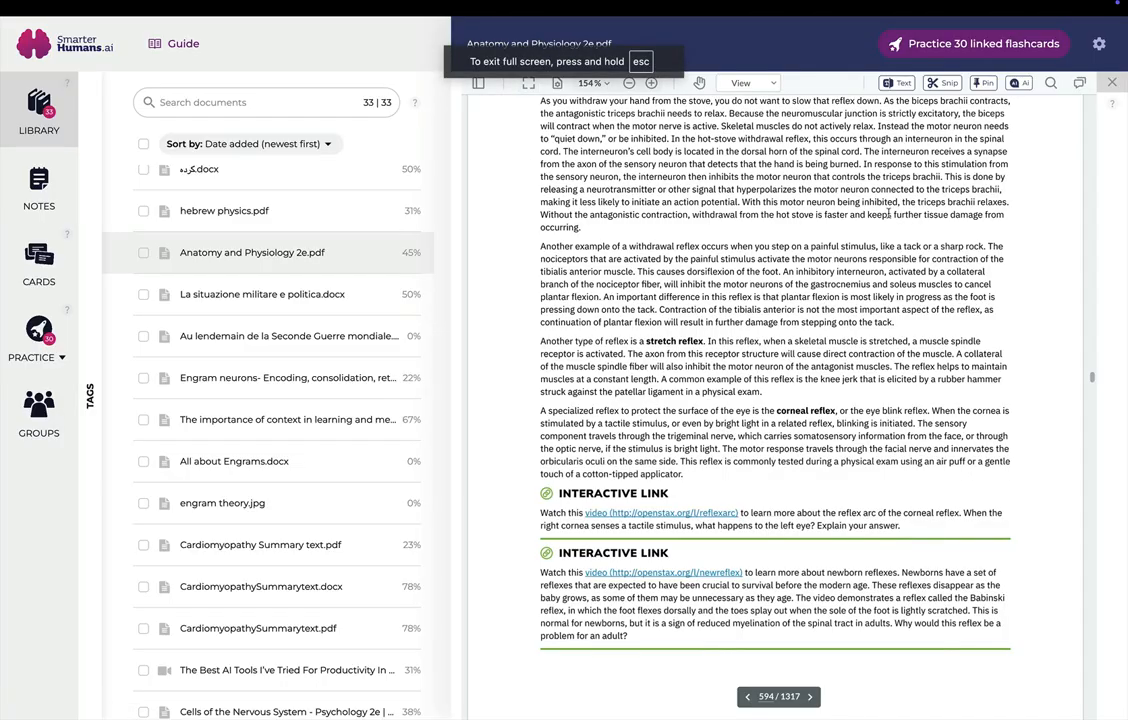
scroll(889, 217, up, 1)
scroll(889, 217, up, 1)
scroll(885, 190, down, 2)
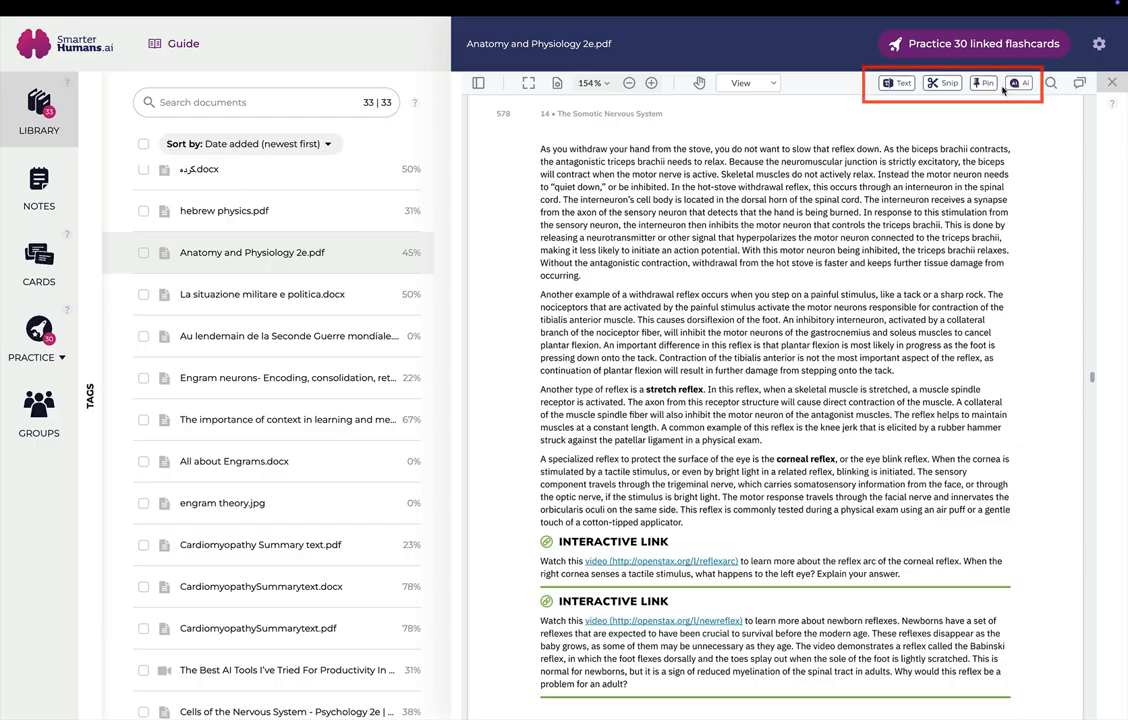
- Select the text from "Another example of a withdrawal reflex" to "branch of the nociceptor fiber" as a source passage for a note or flashcard
click(897, 85)
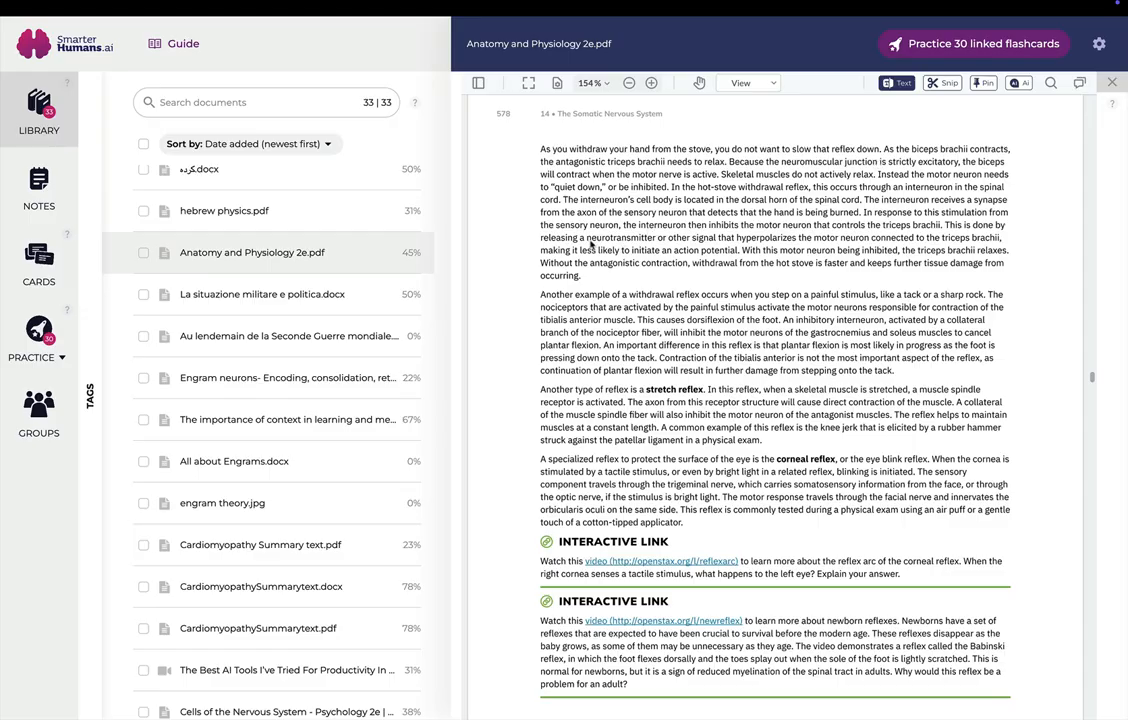
drag(541, 291, 662, 333)
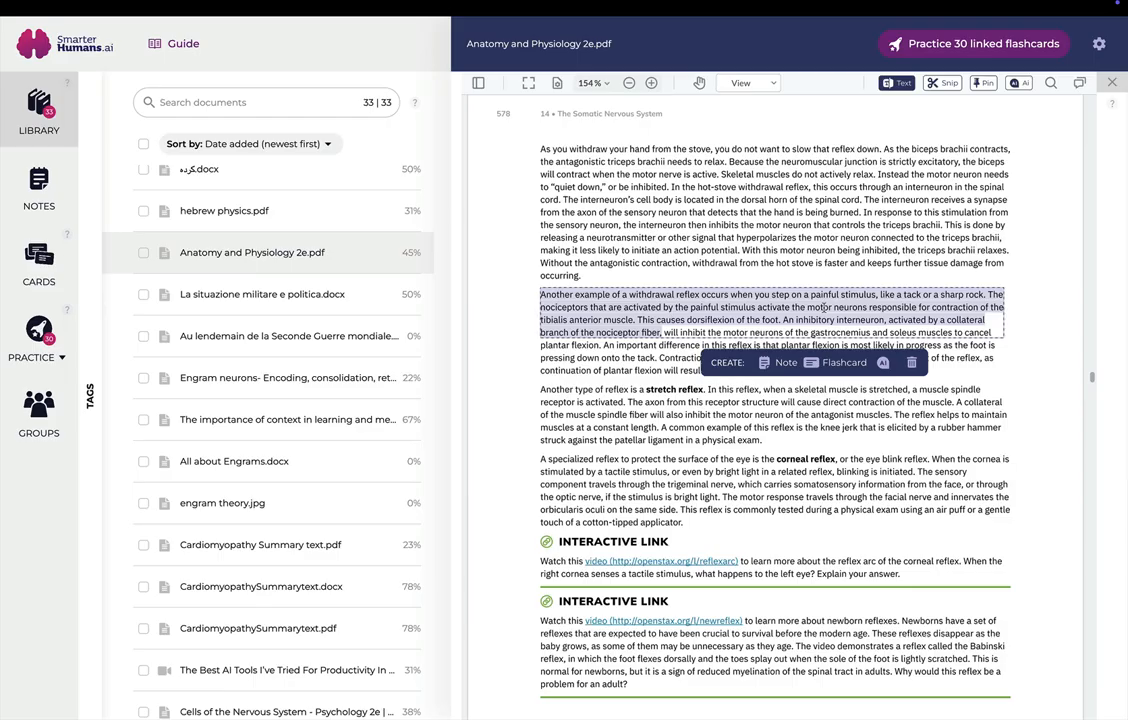
click(826, 363)
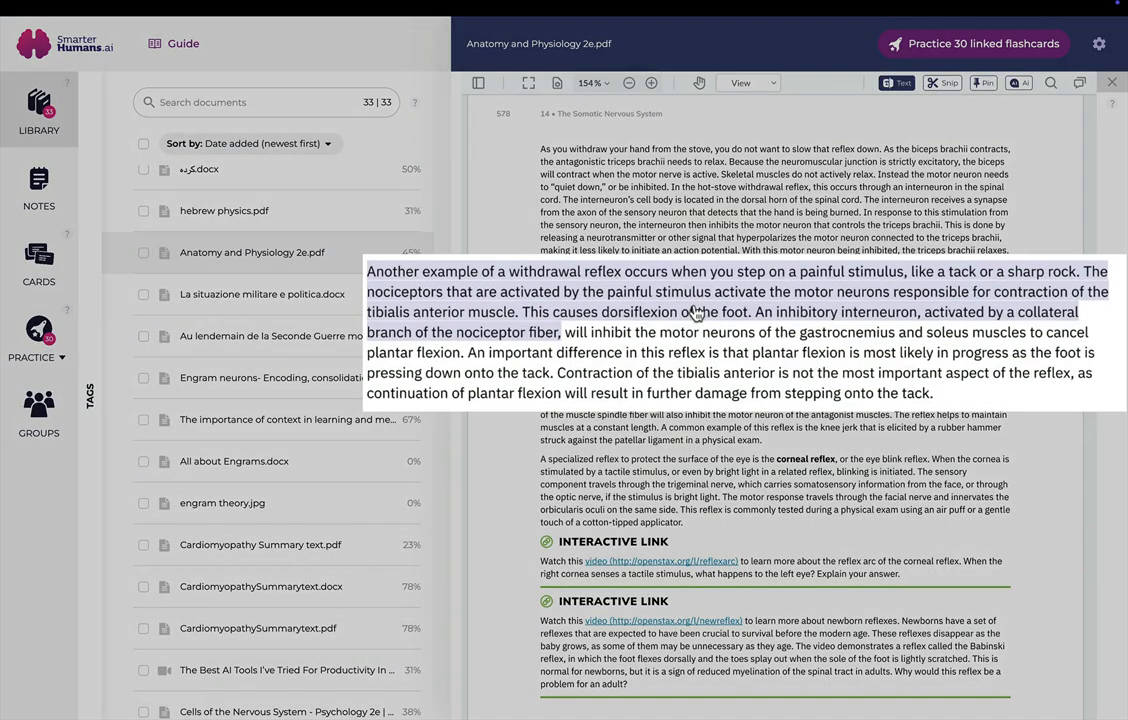
click(737, 322)
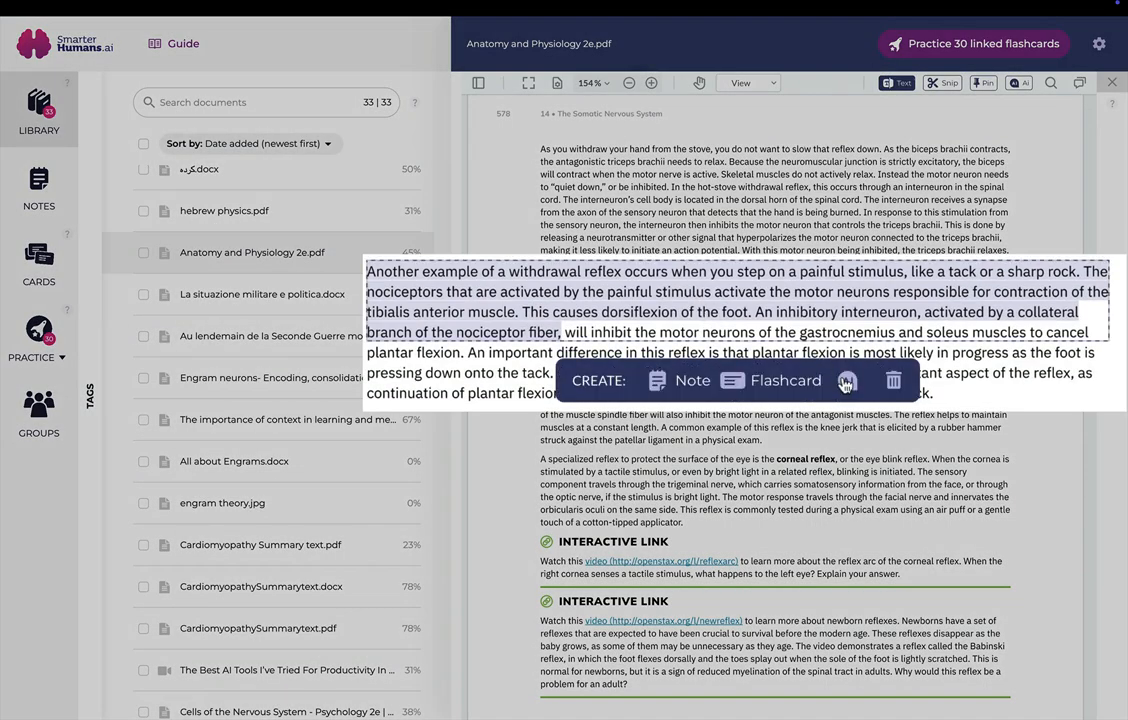
click(847, 382)
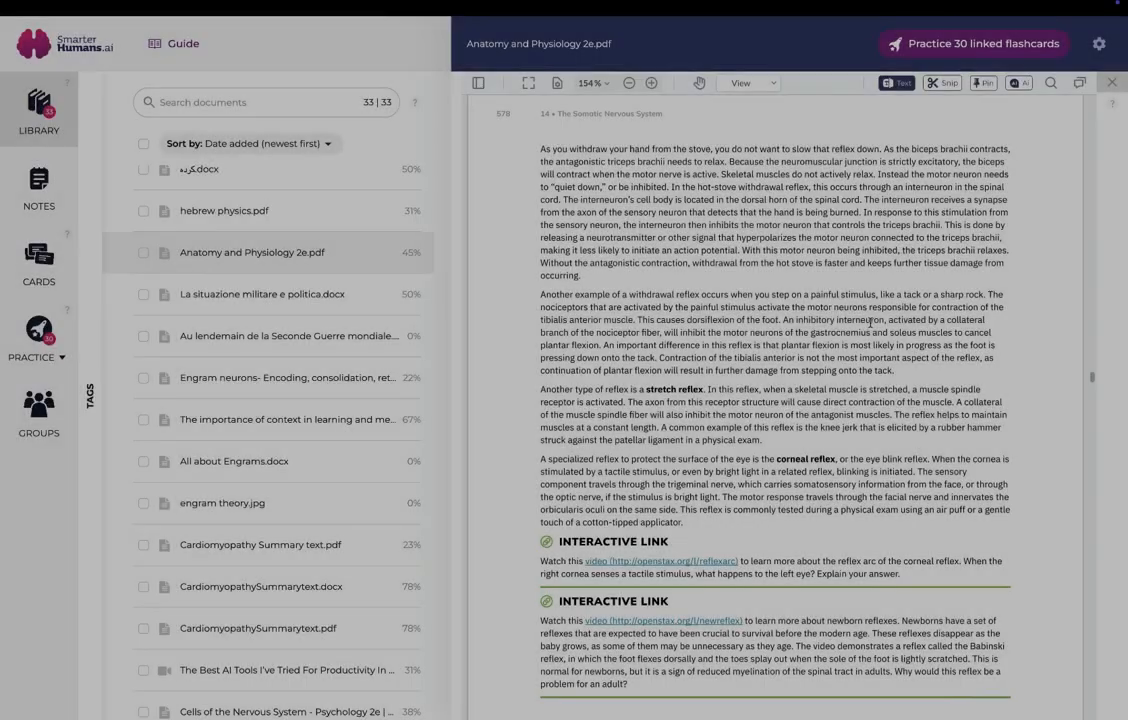
- Generate AI flashcards from page 578 on the somatic nervous system
scroll(871, 322, down, 2)
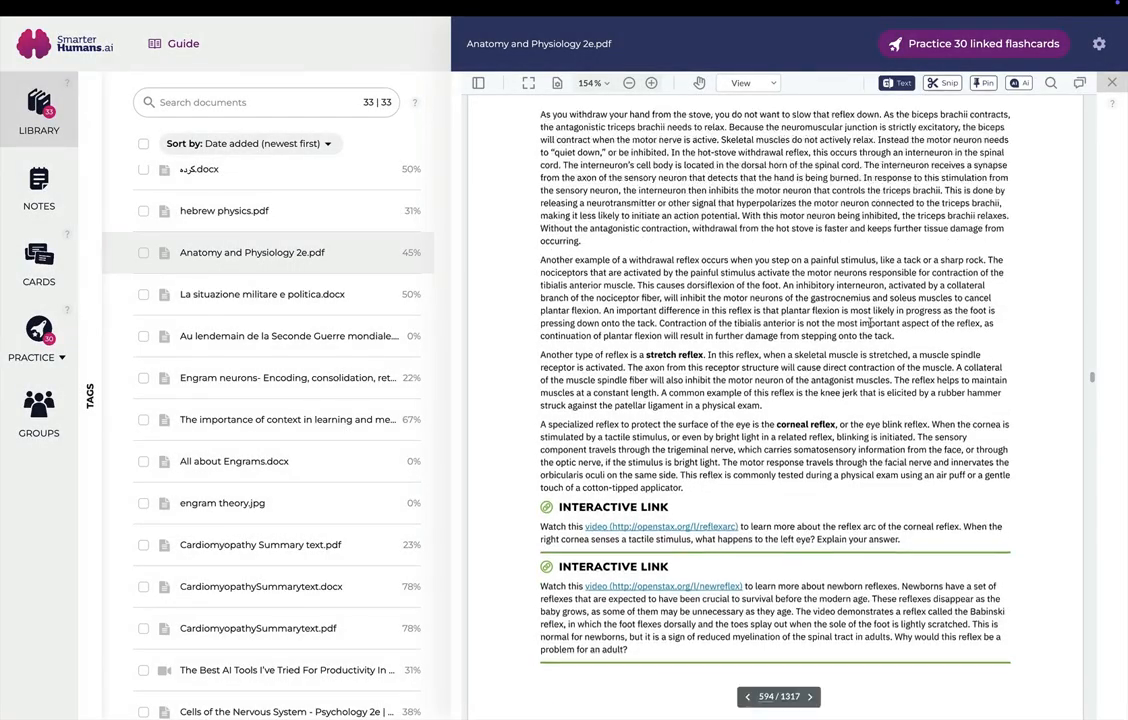
scroll(871, 322, up, 3)
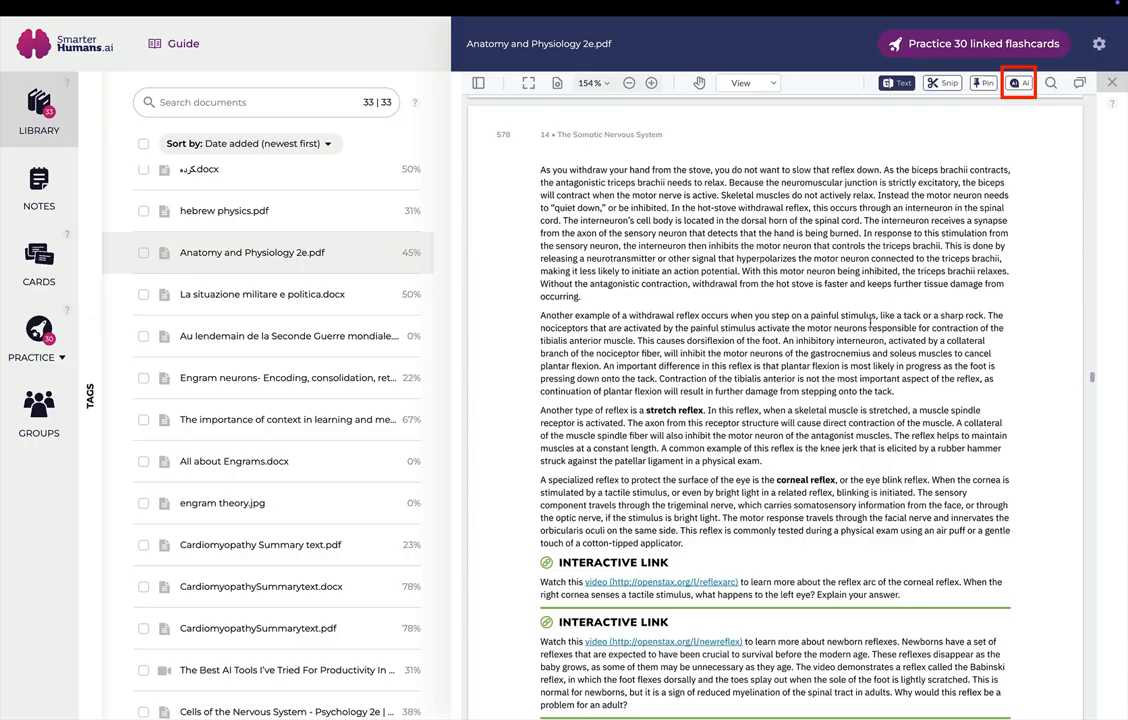
click(1019, 83)
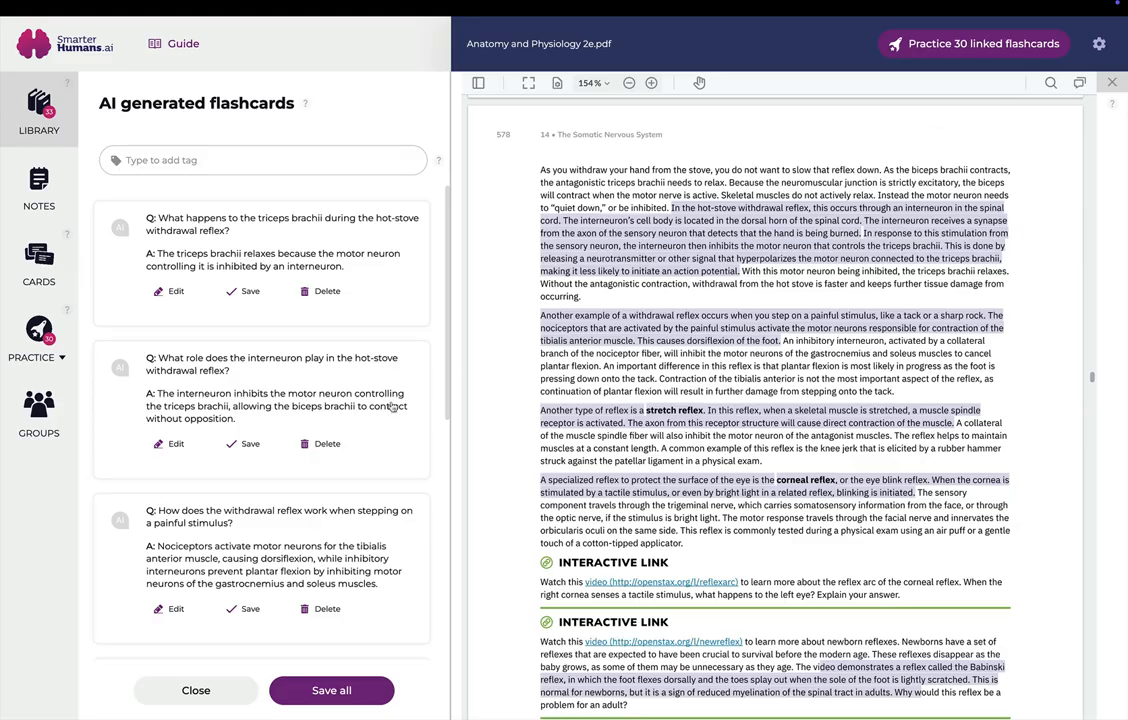
- Review the questions and answers of the AI generated flashcards
scroll(376, 440, down, 2)
scroll(365, 560, up, 1)
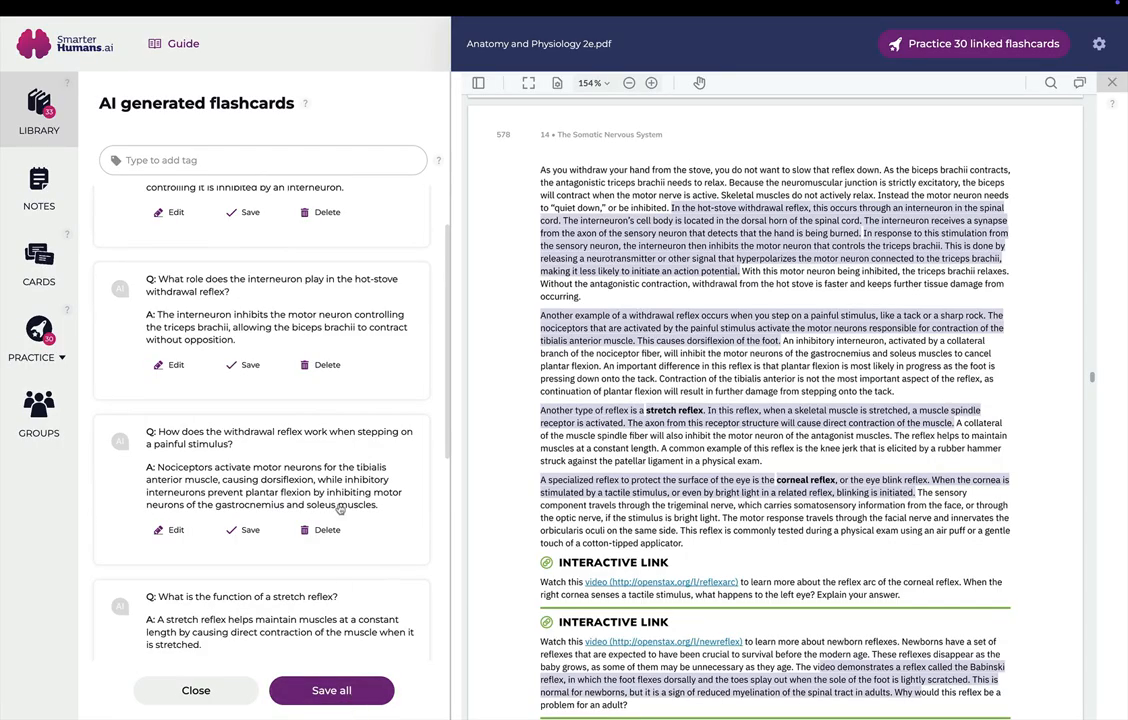
scroll(335, 514, down, 2)
scroll(340, 509, down, 1)
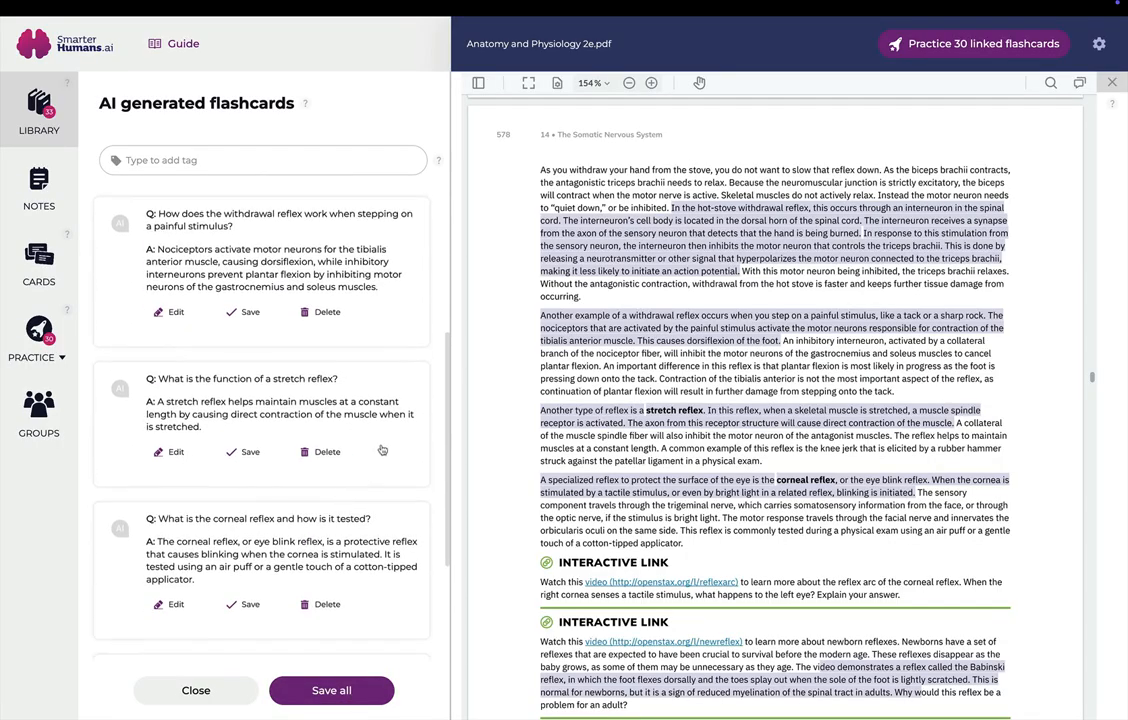
scroll(381, 450, up, 3)
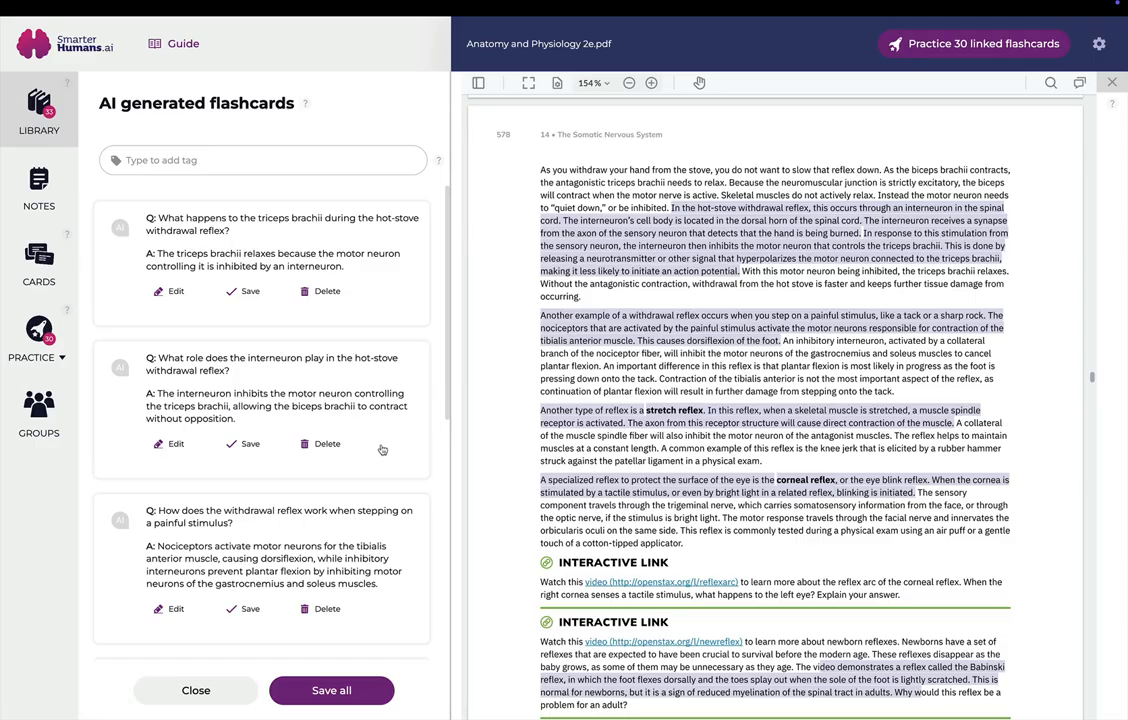
scroll(381, 450, down, 3)
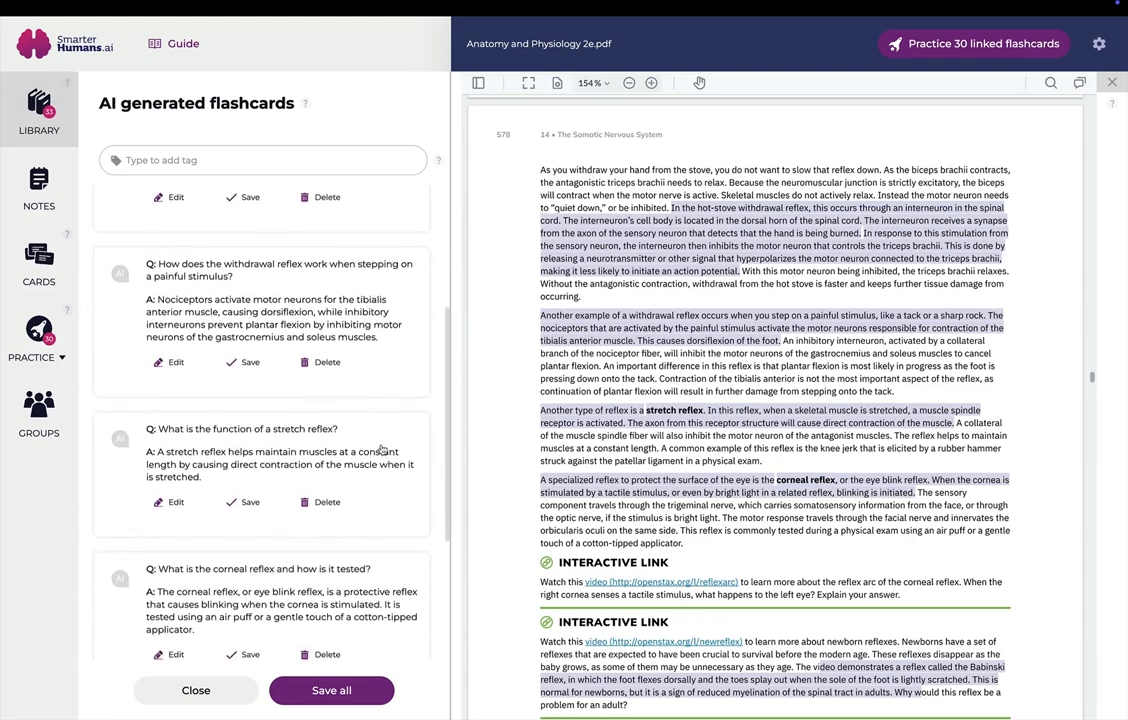
scroll(381, 450, down, 2)
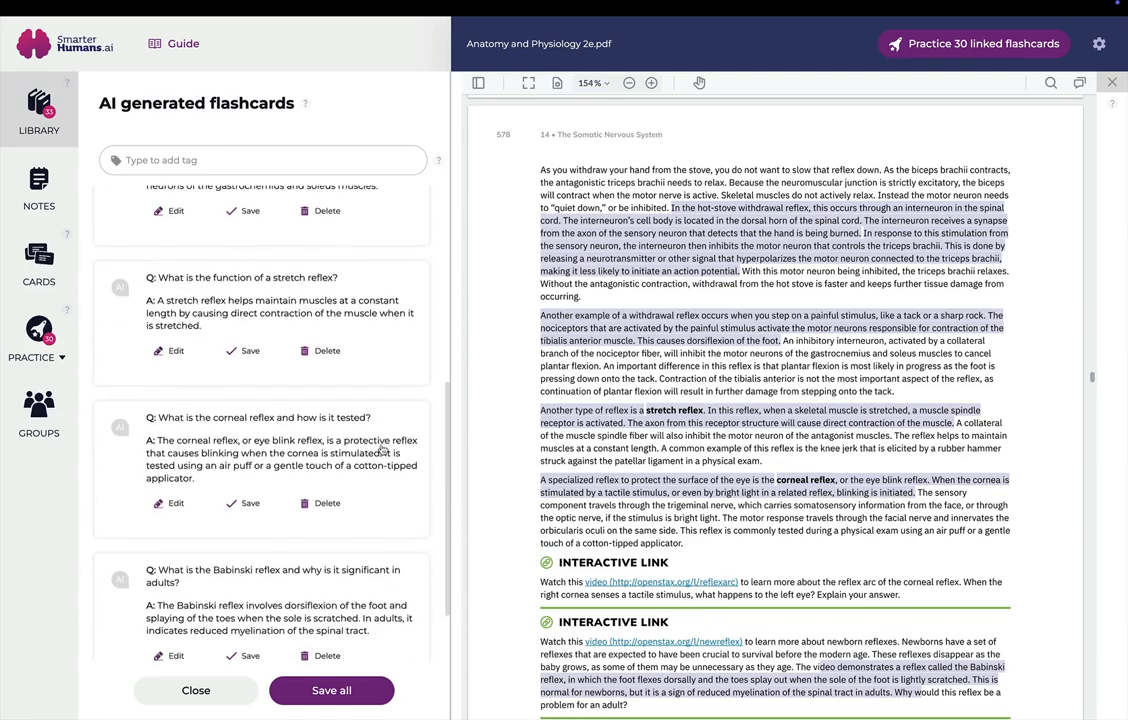
scroll(381, 450, up, 5)
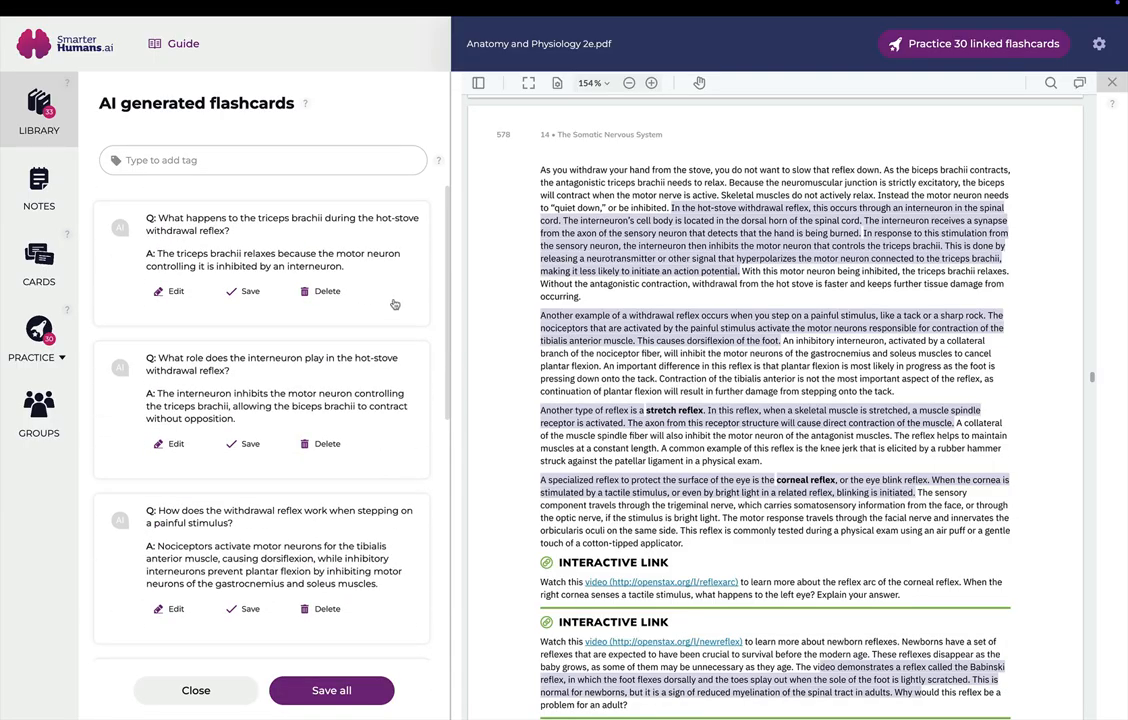
scroll(394, 305, down, 1)
scroll(394, 305, up, 1)
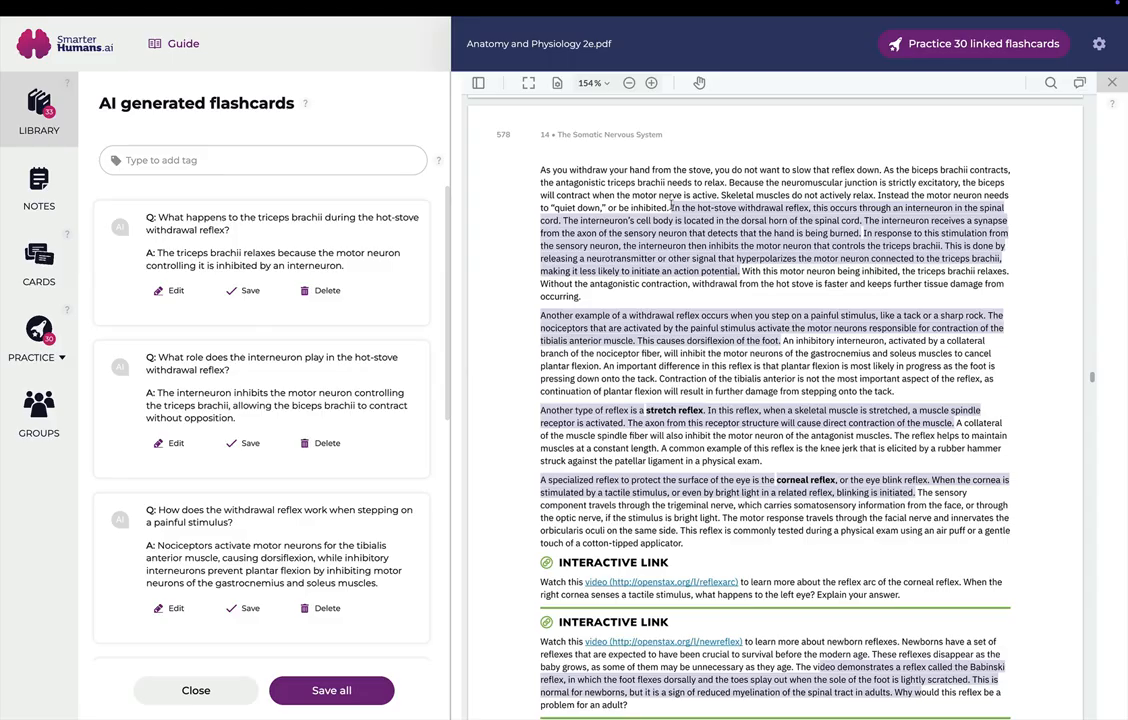
- Examine the source passages linked to the generated flashcards, including the corneal reflex one, and view the existing tags offered for them
click(325, 246)
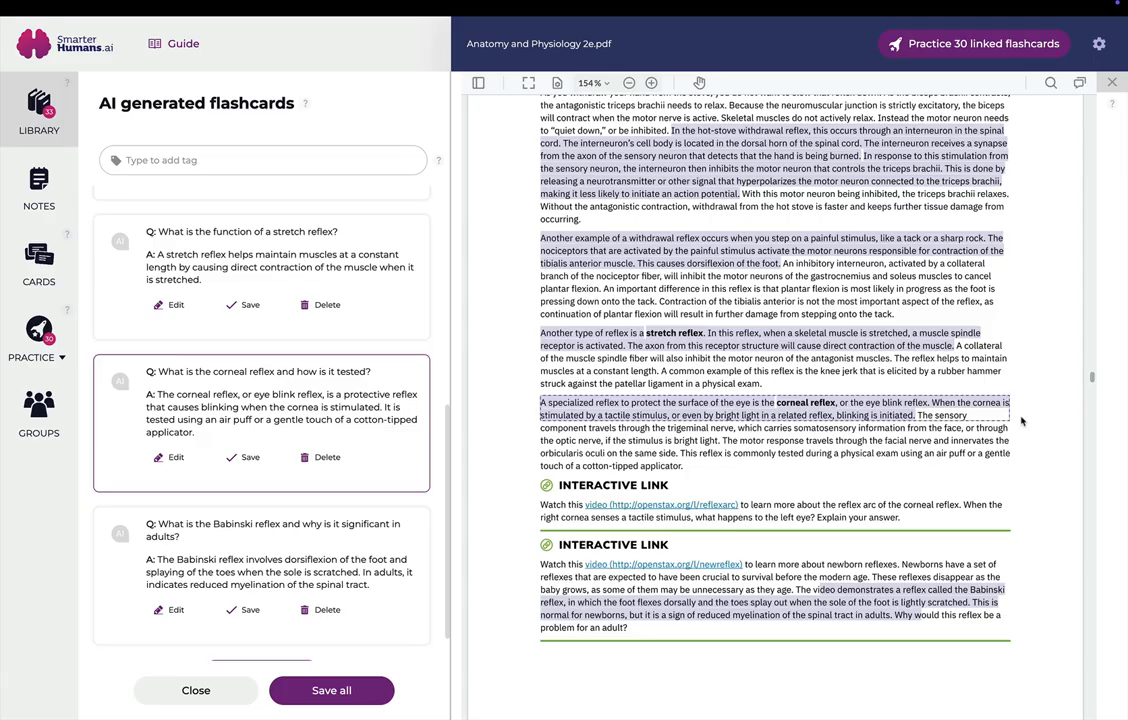
scroll(1021, 421, up, 1)
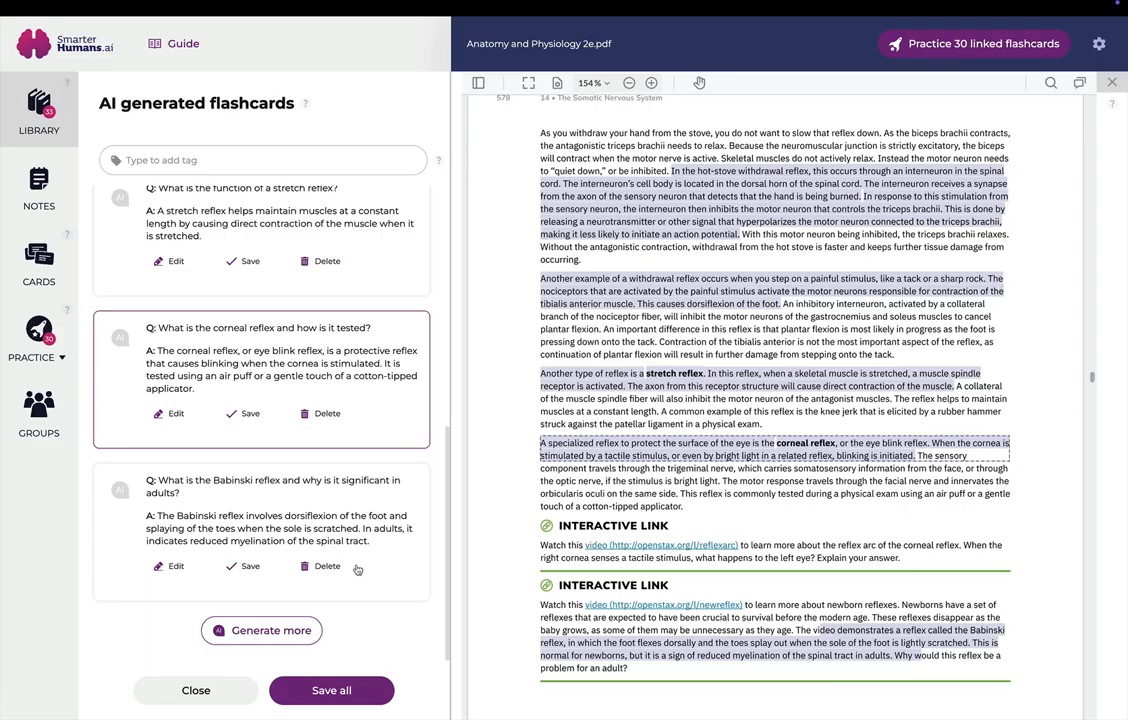
click(247, 161)
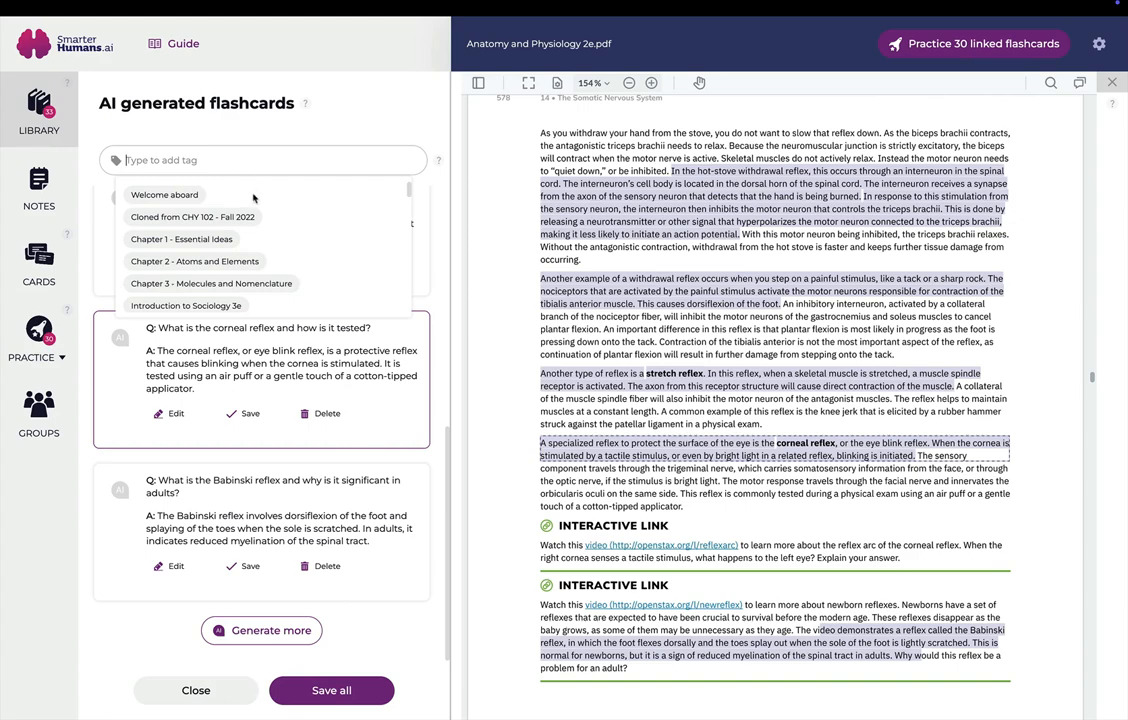
click(434, 492)
scroll(727, 330, up, 5)
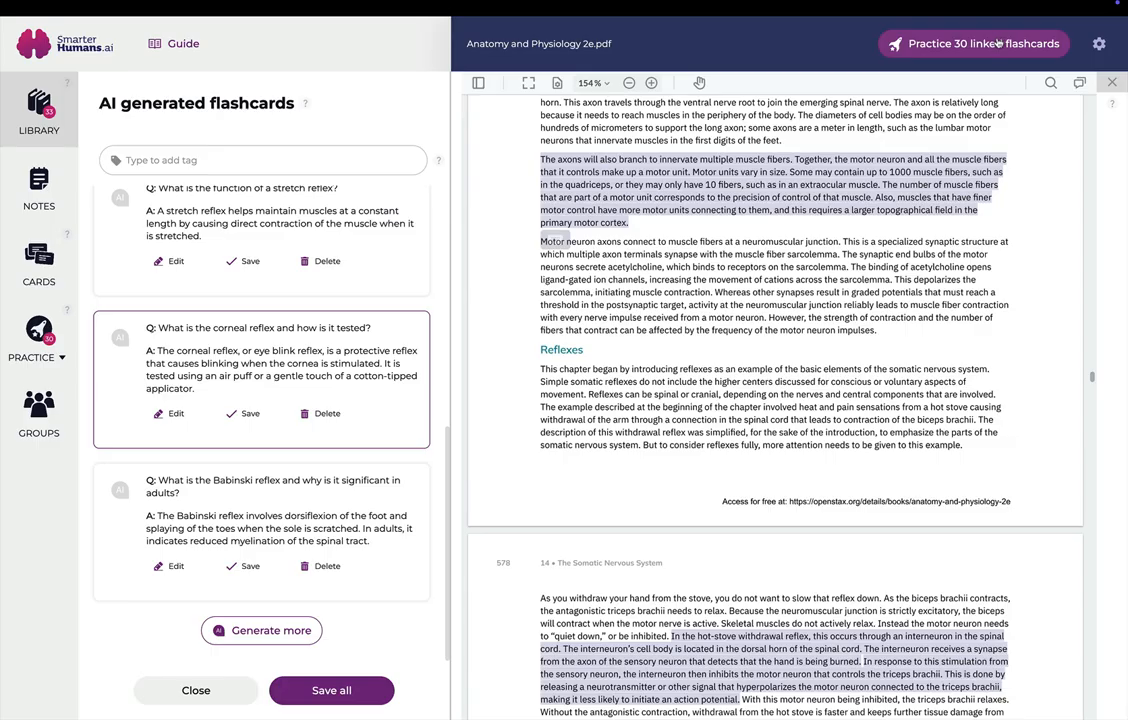
- Snip the lower part of Figure 15.2, from T12 down to the external genitalia, and start a new flashcard from the image
click(878, 40)
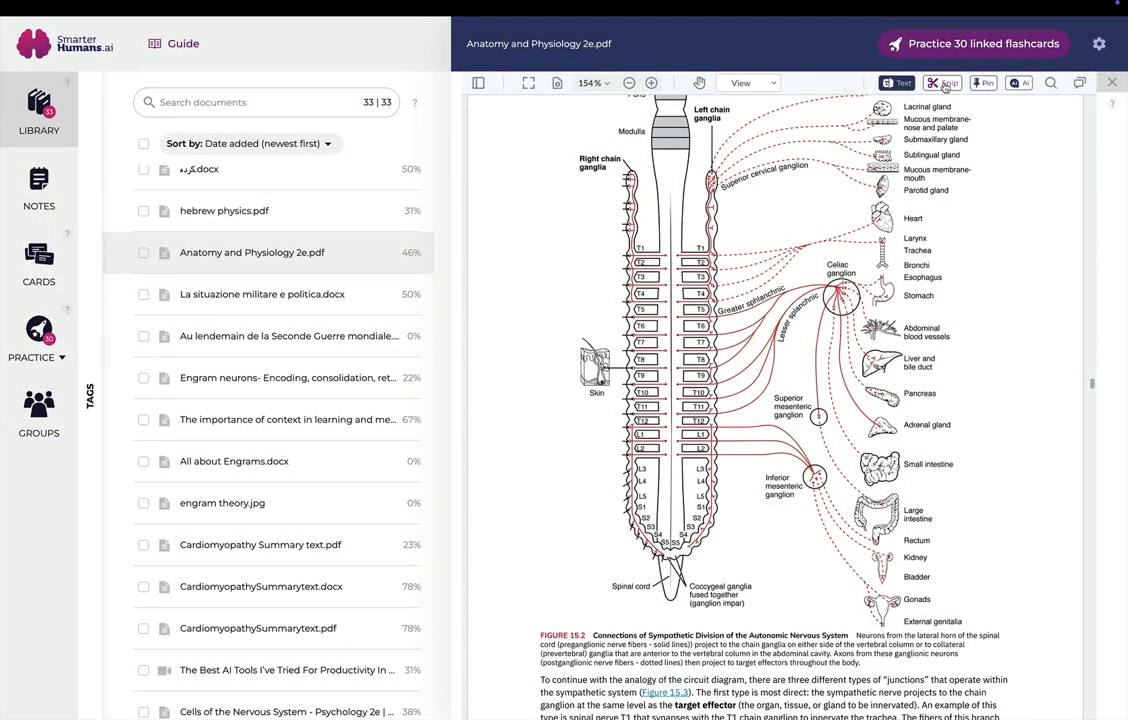
click(945, 86)
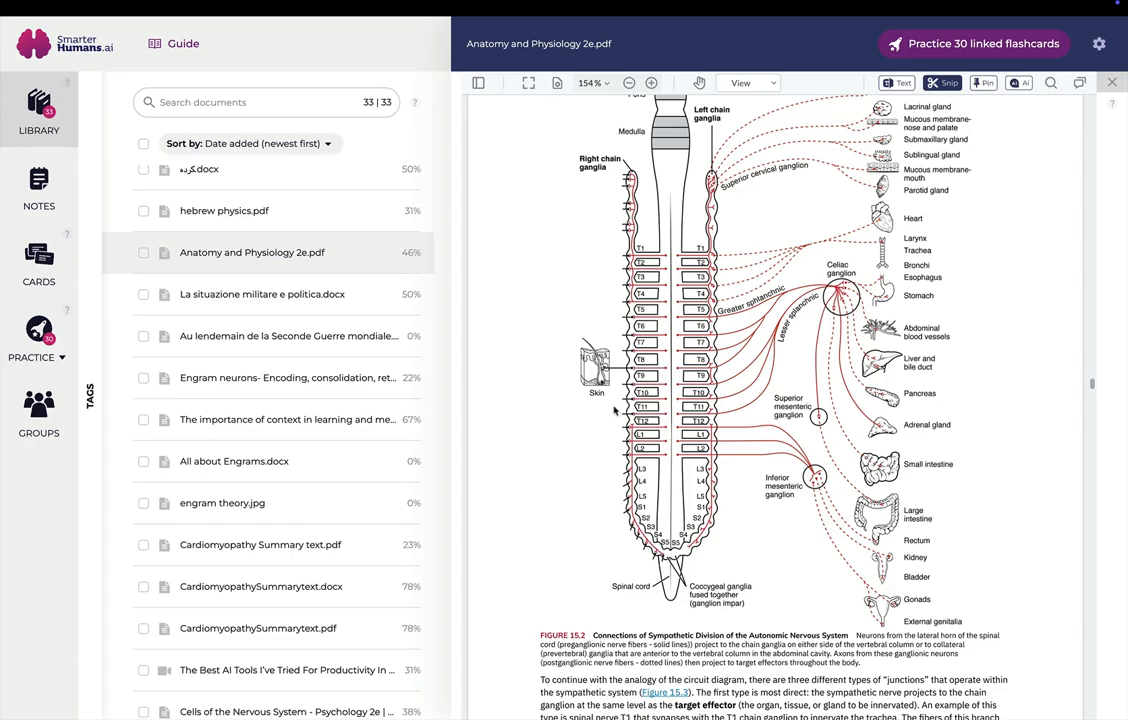
drag(613, 409, 986, 632)
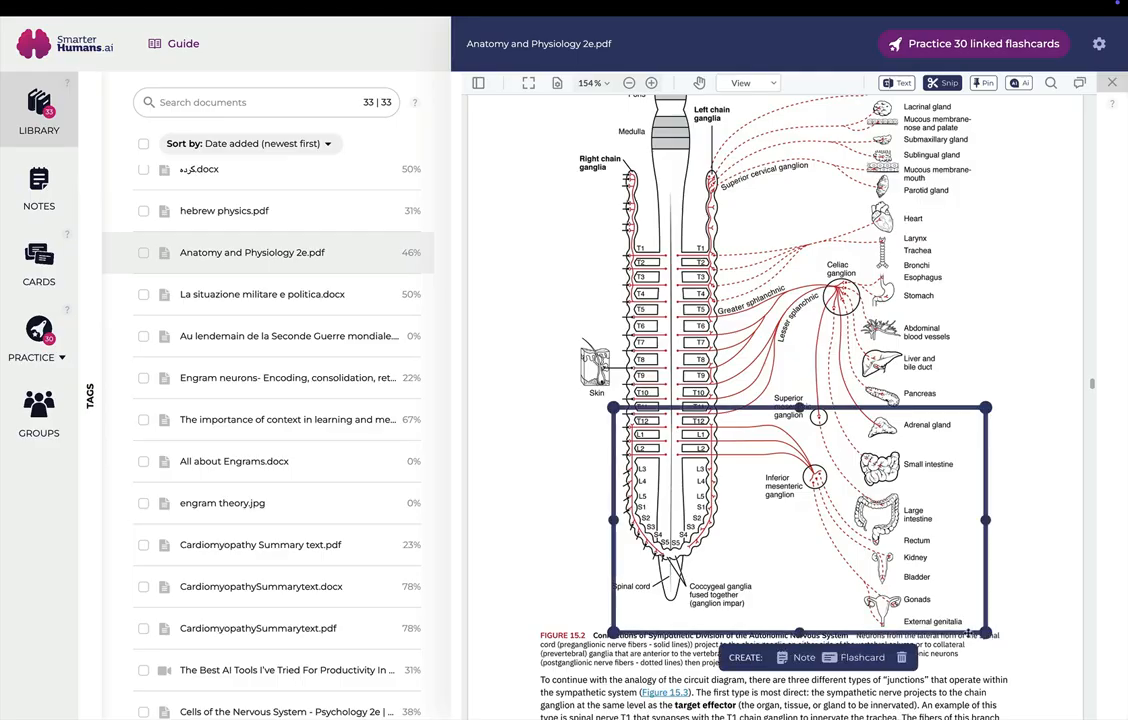
click(862, 657)
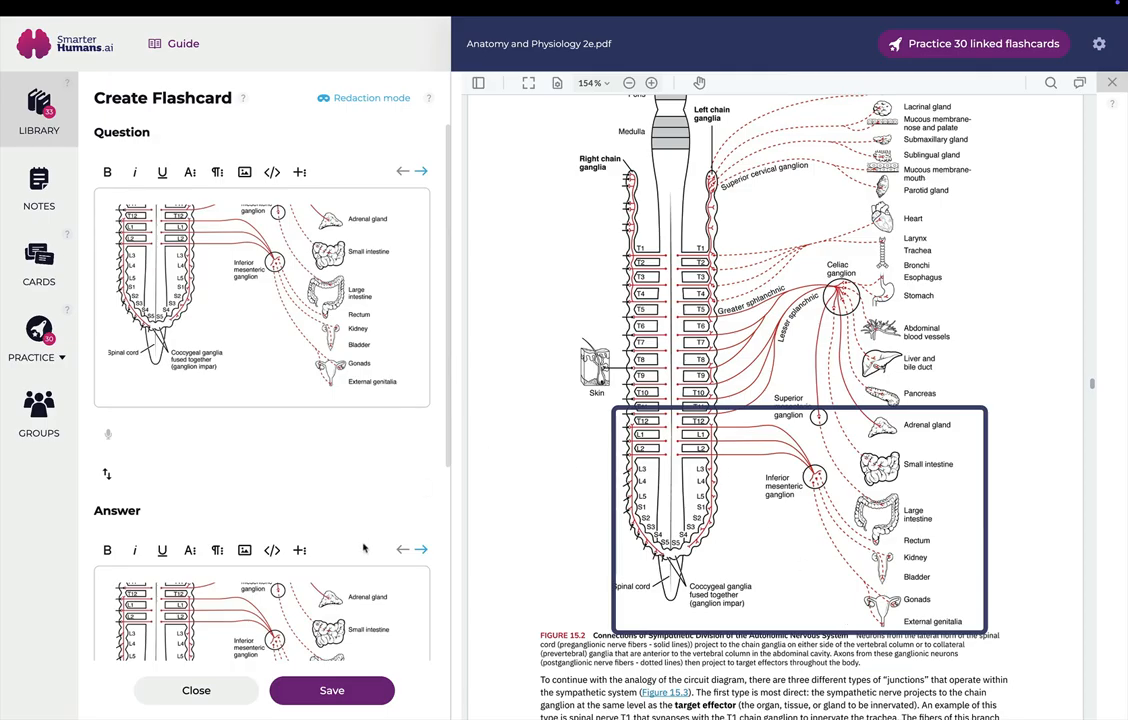
scroll(394, 333, down, 2)
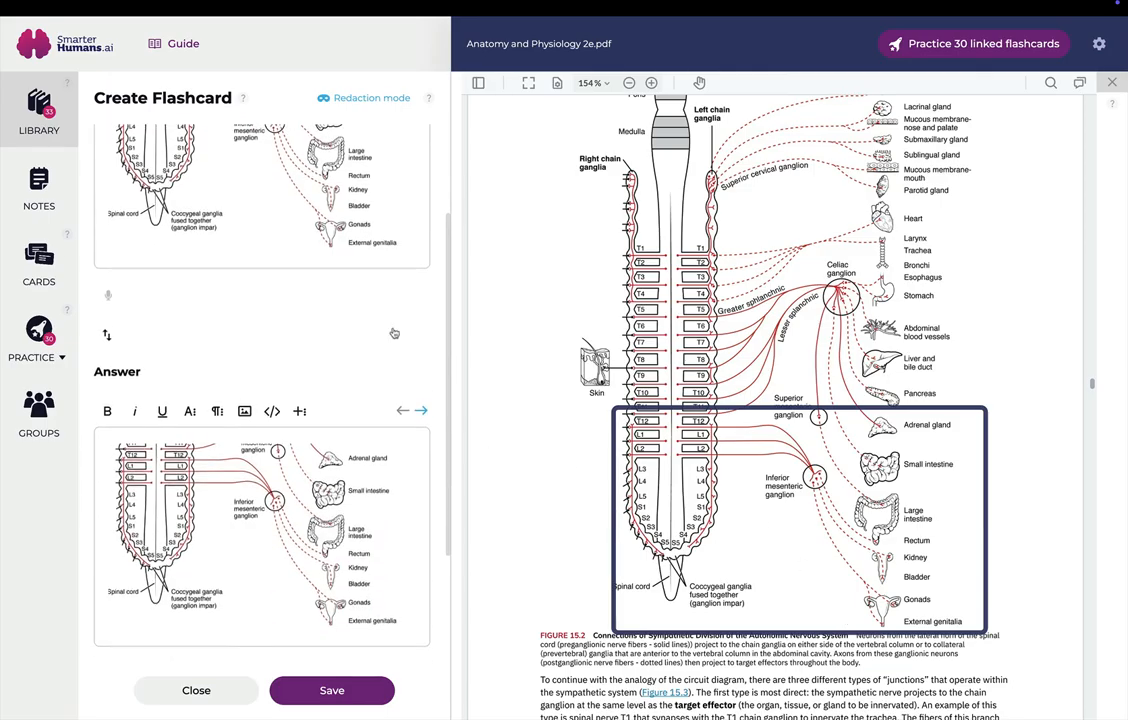
scroll(394, 333, down, 2)
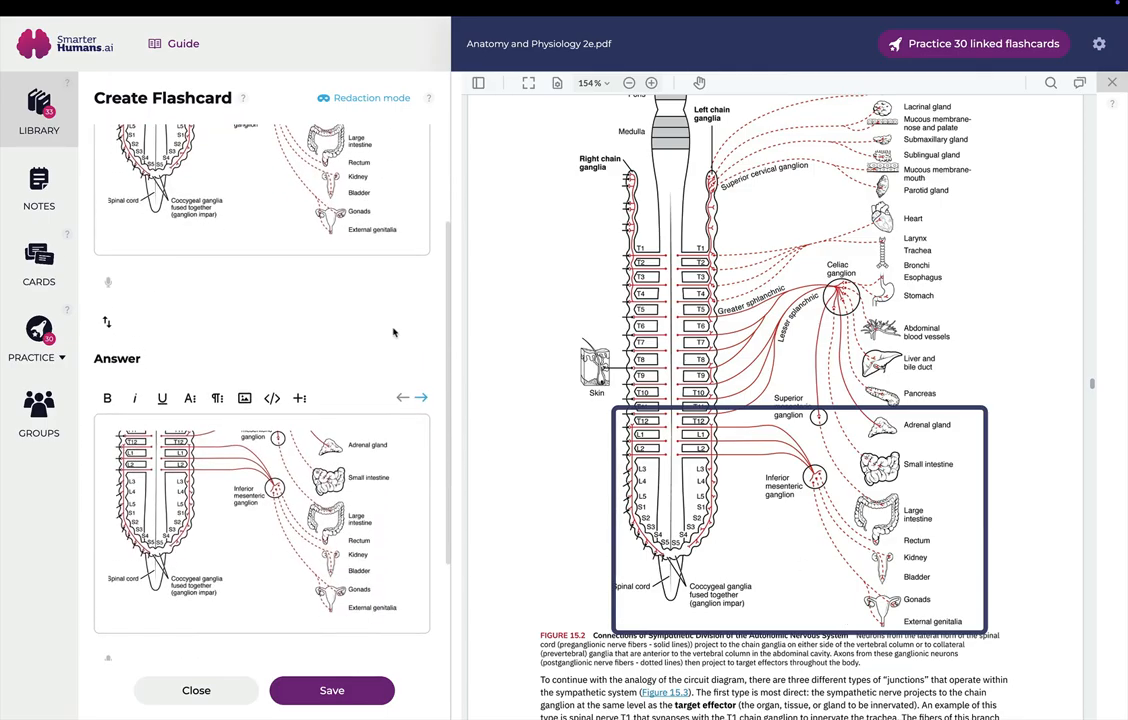
- Add the question "Identify the organs that are "controlled" by this portion of the spinal cord." above the snipped image
scroll(394, 333, up, 4)
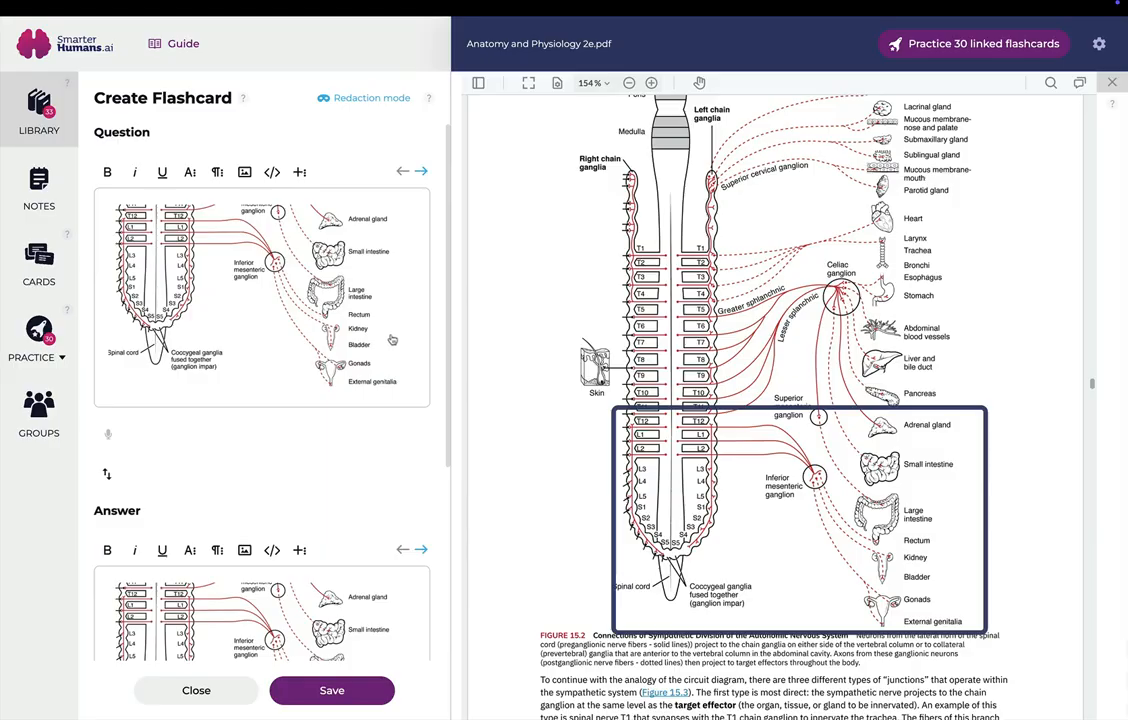
click(312, 265)
click(276, 197)
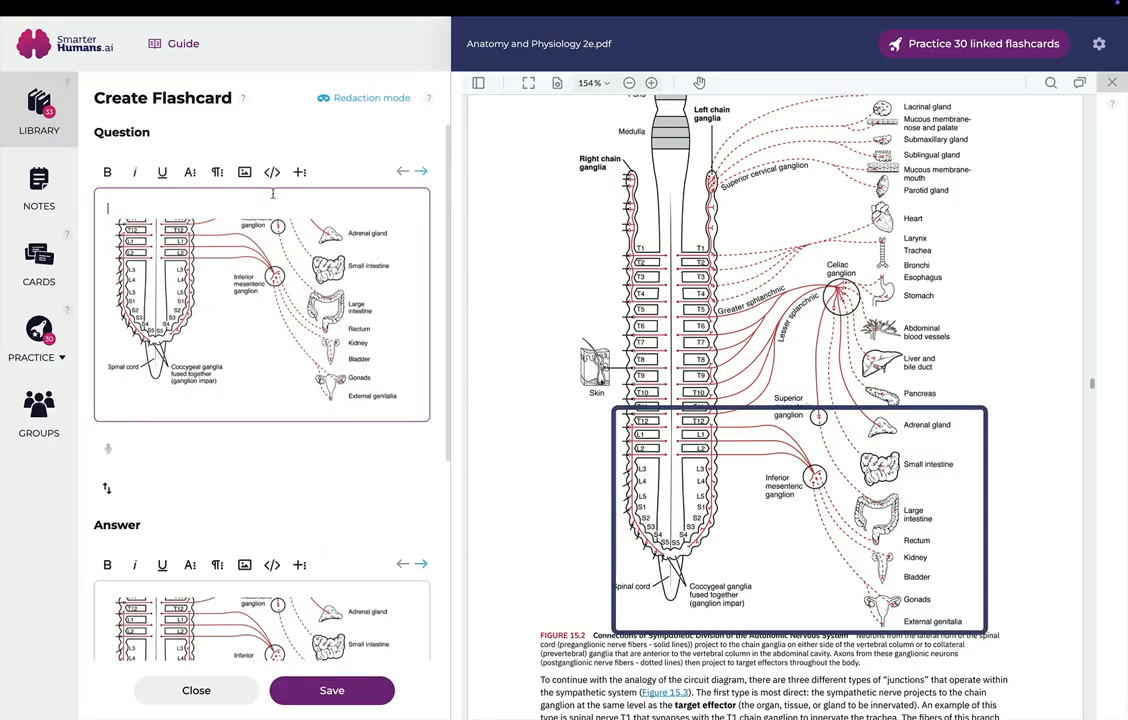
text(Identify the portioins)
key(BackSpace)
key(BackSpace)
key(BackSpace)
key(BackSpace)
key(BackSpace)
key(BackSpace)
key(BackSpace)
key(BackSpace)
key(BackSpace)
key(BackSpace)
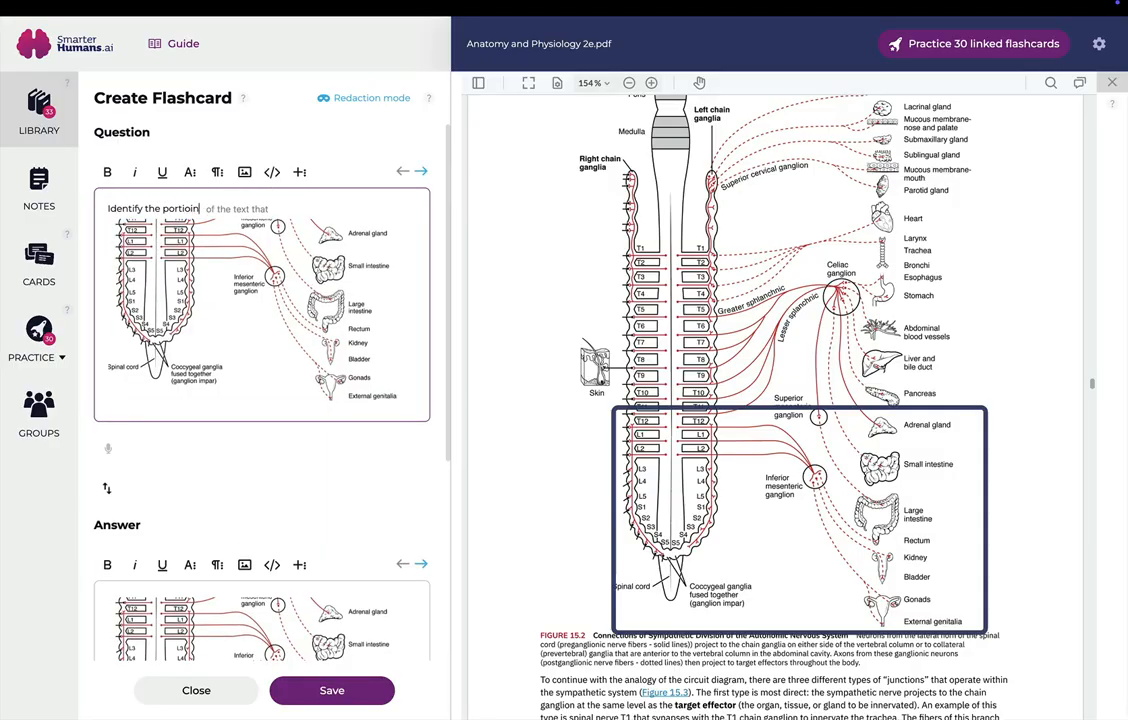
text(organs that are "controlled" by this portion of the sp)
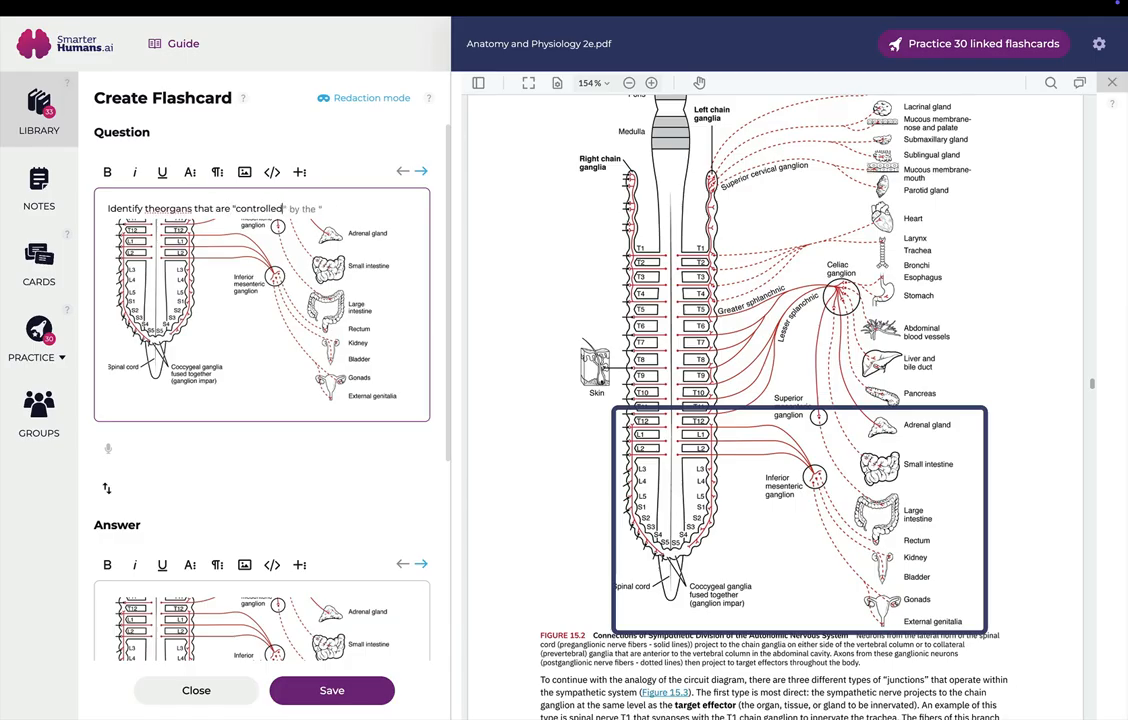
text(inal cord)
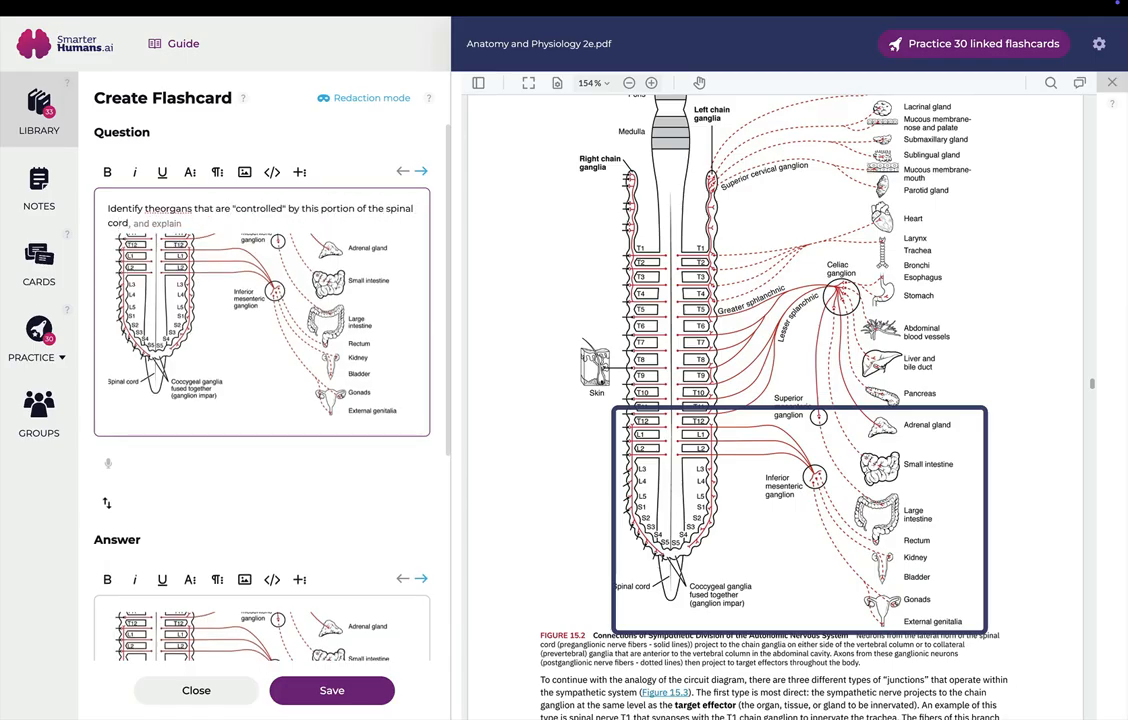
text(.)
click(162, 210)
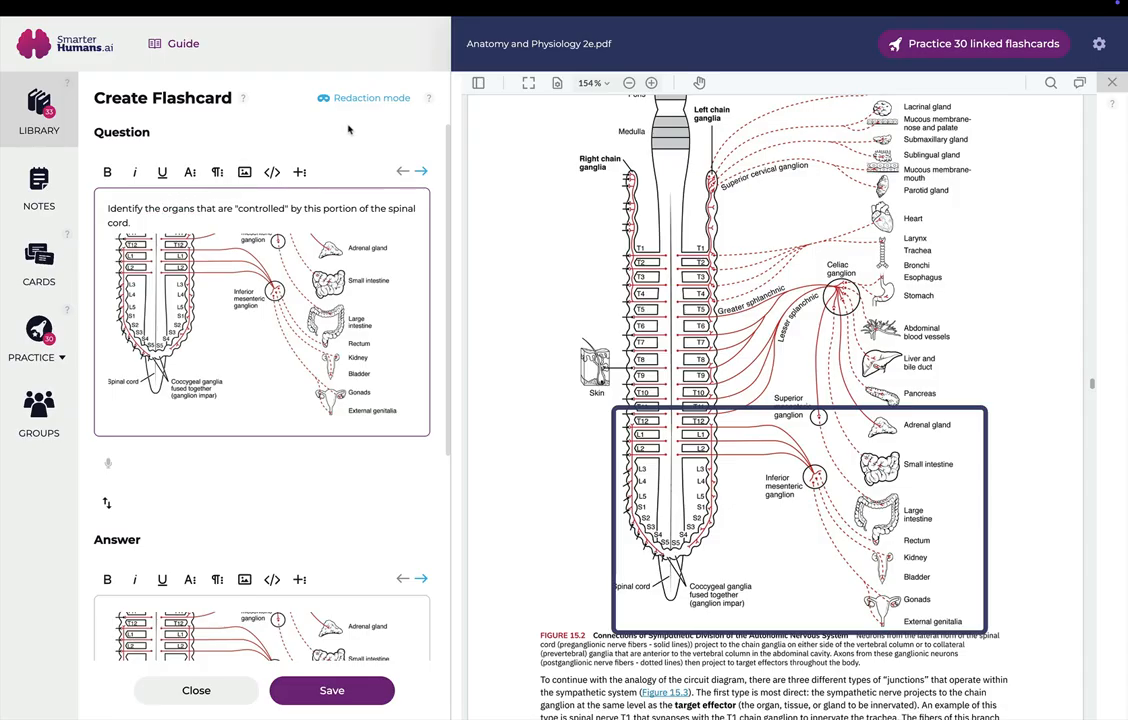
- Switch the card to redaction mode, redact the large intestine, kidney/bladder and gonads/external genitalia areas separately, and save the card
click(318, 98)
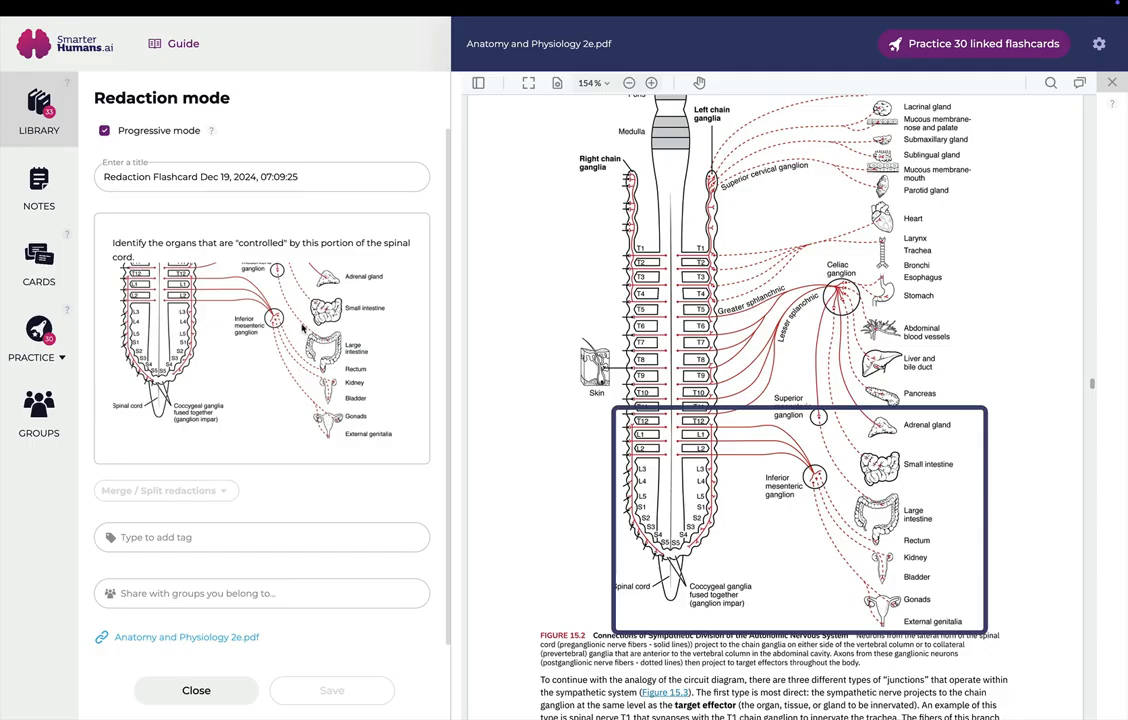
drag(303, 325, 385, 372)
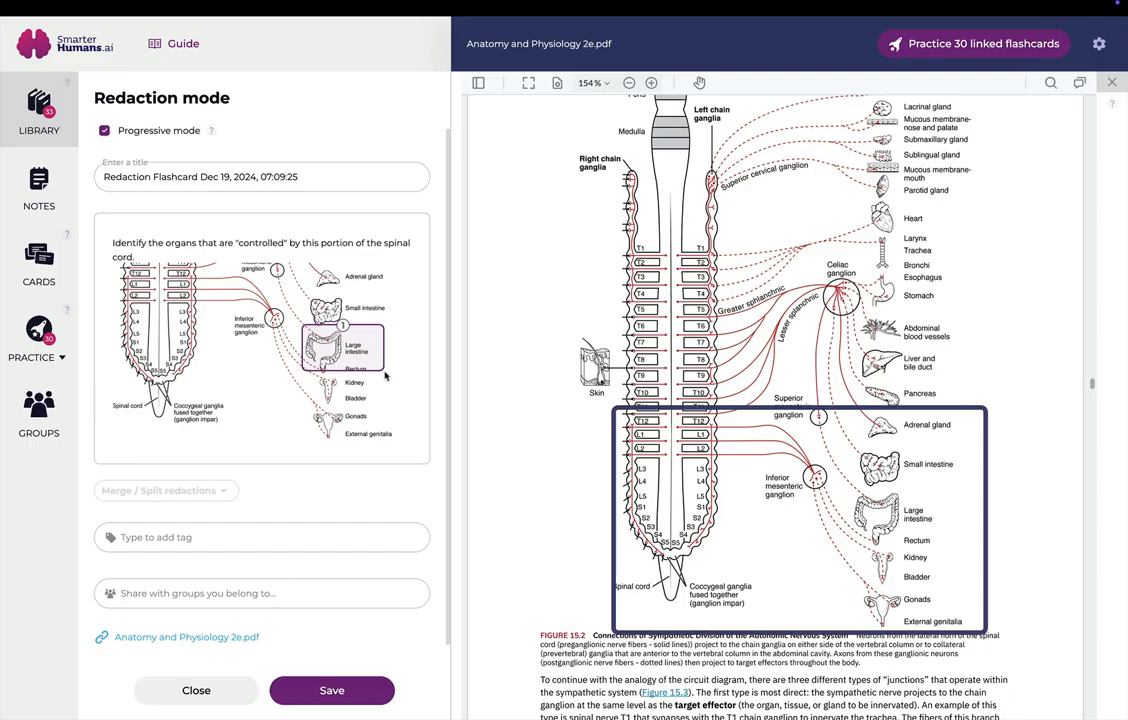
drag(308, 374, 377, 409)
drag(305, 412, 406, 449)
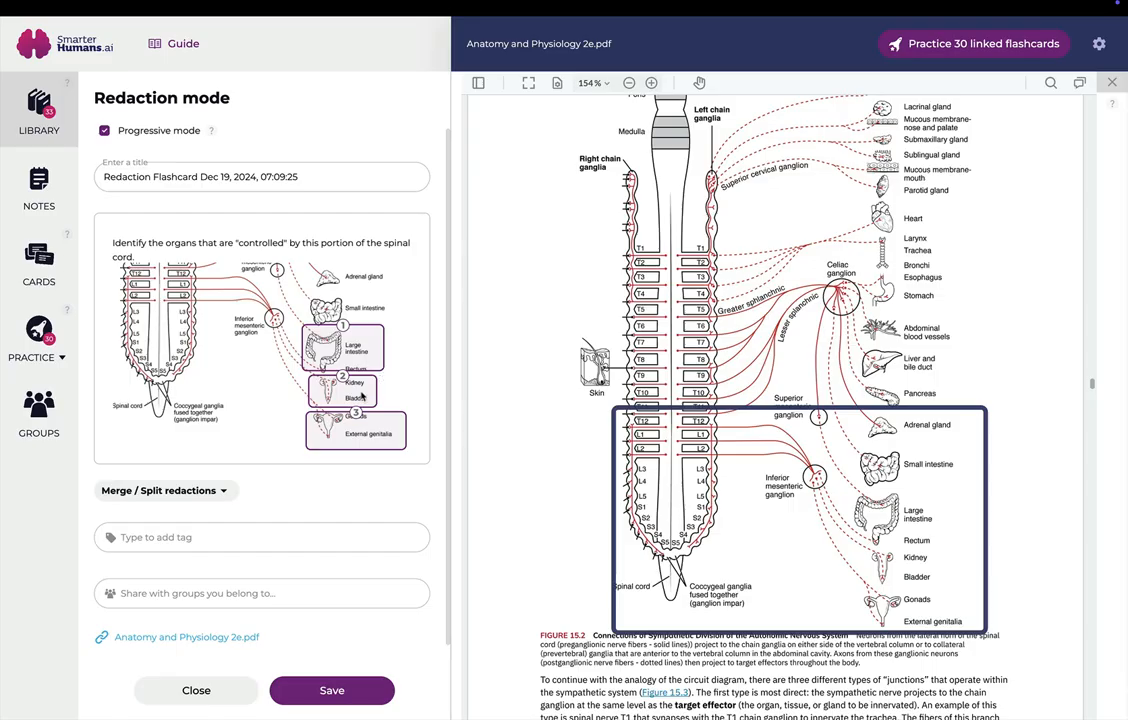
click(335, 692)
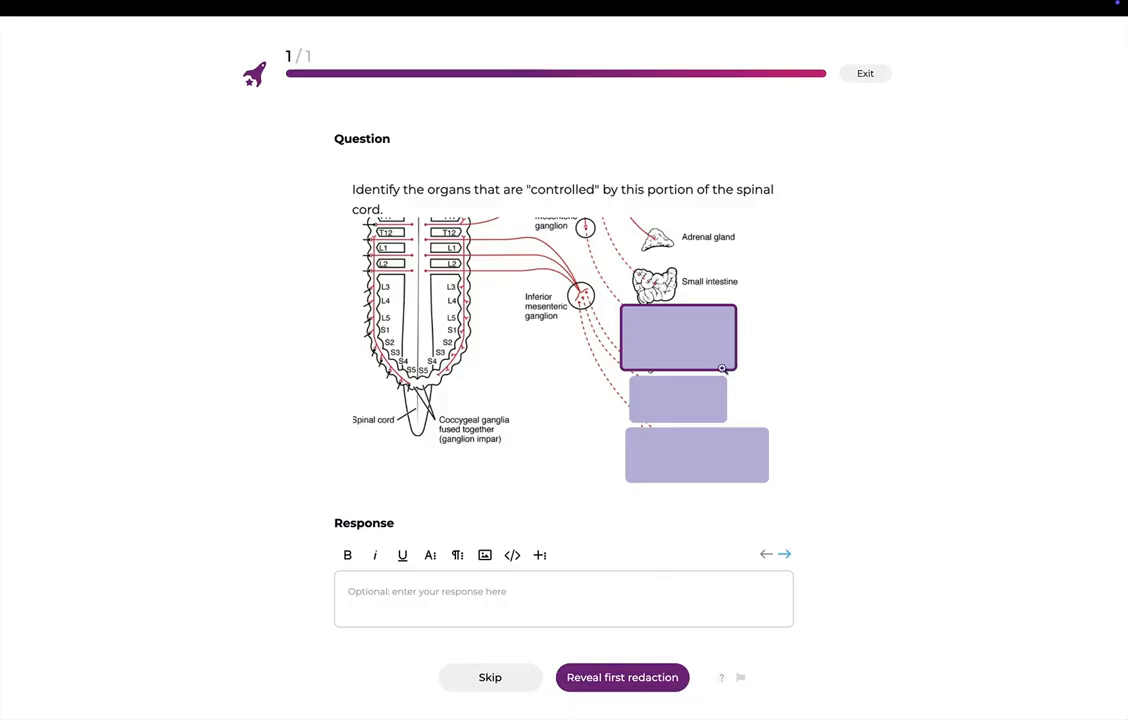
- Reveal the three redactions of the spinal cord practice card one after another and open the card's source
click(625, 678)
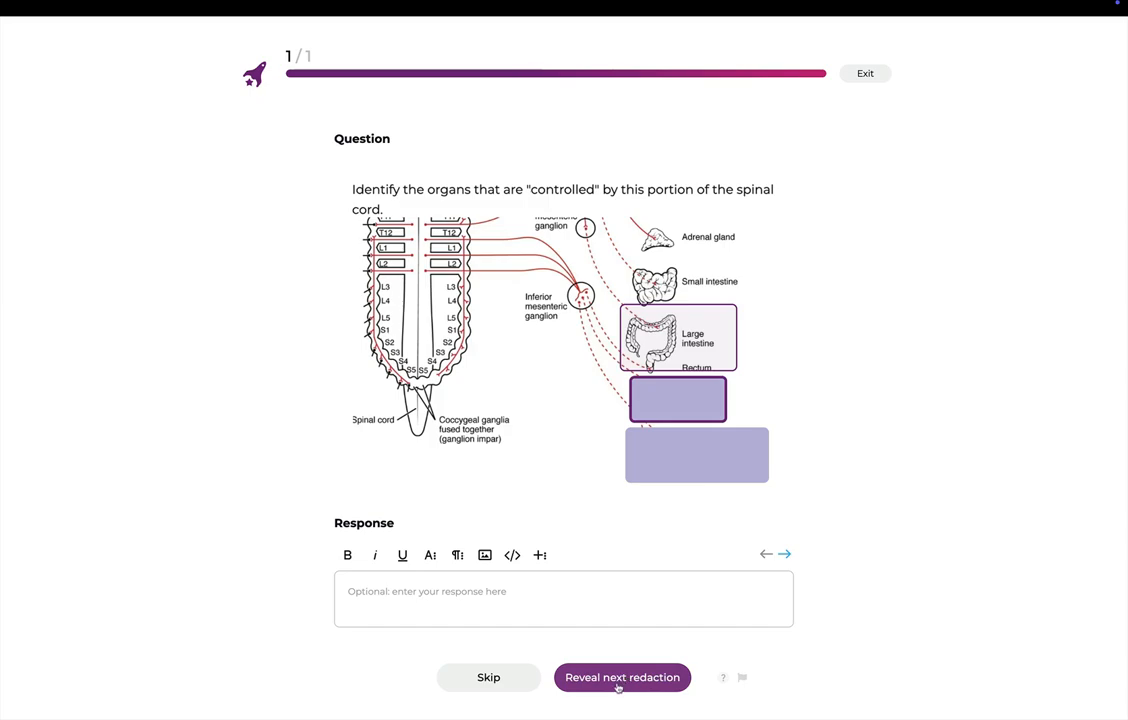
click(618, 687)
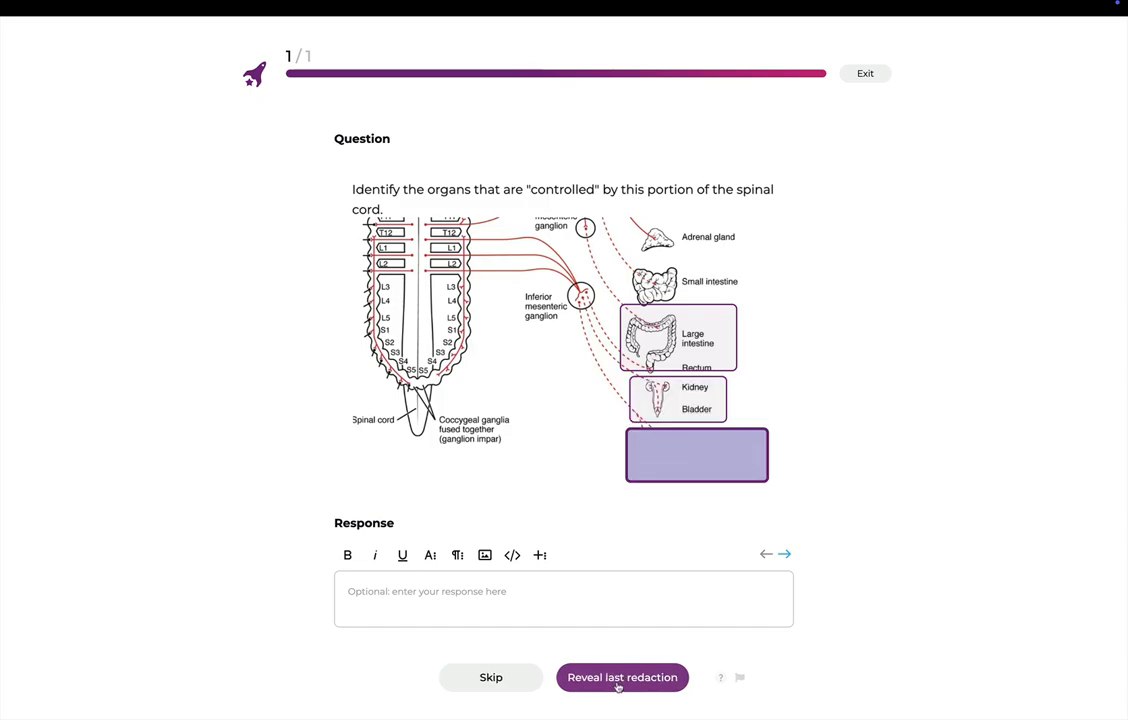
click(618, 687)
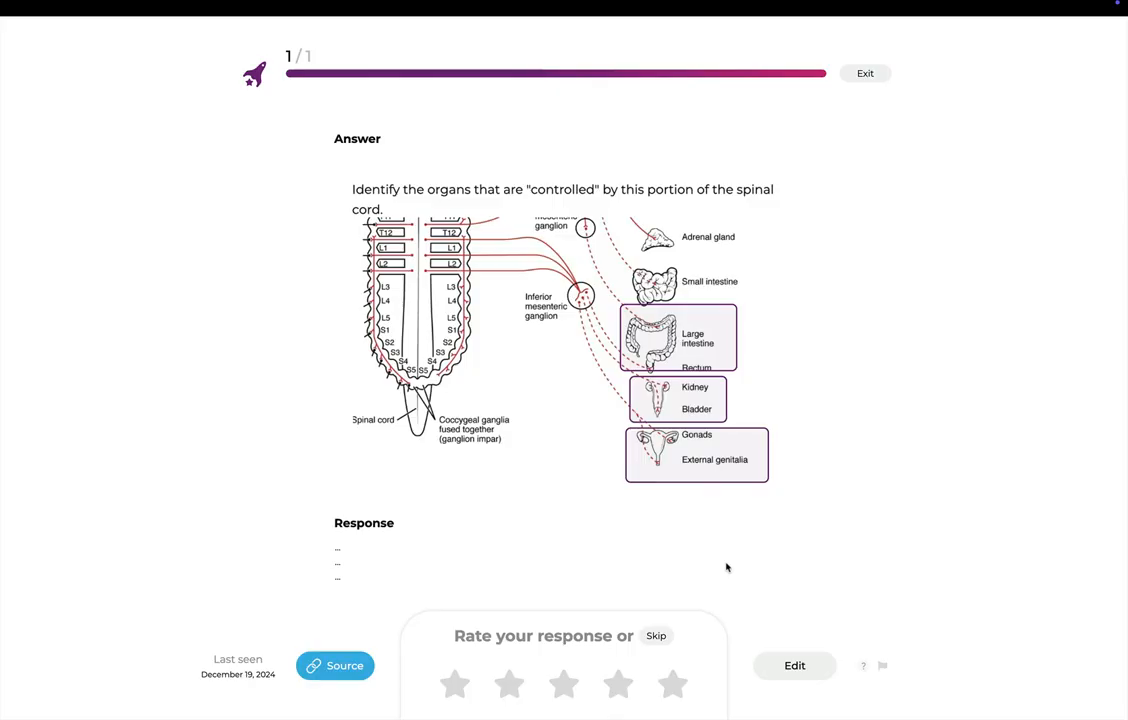
click(341, 674)
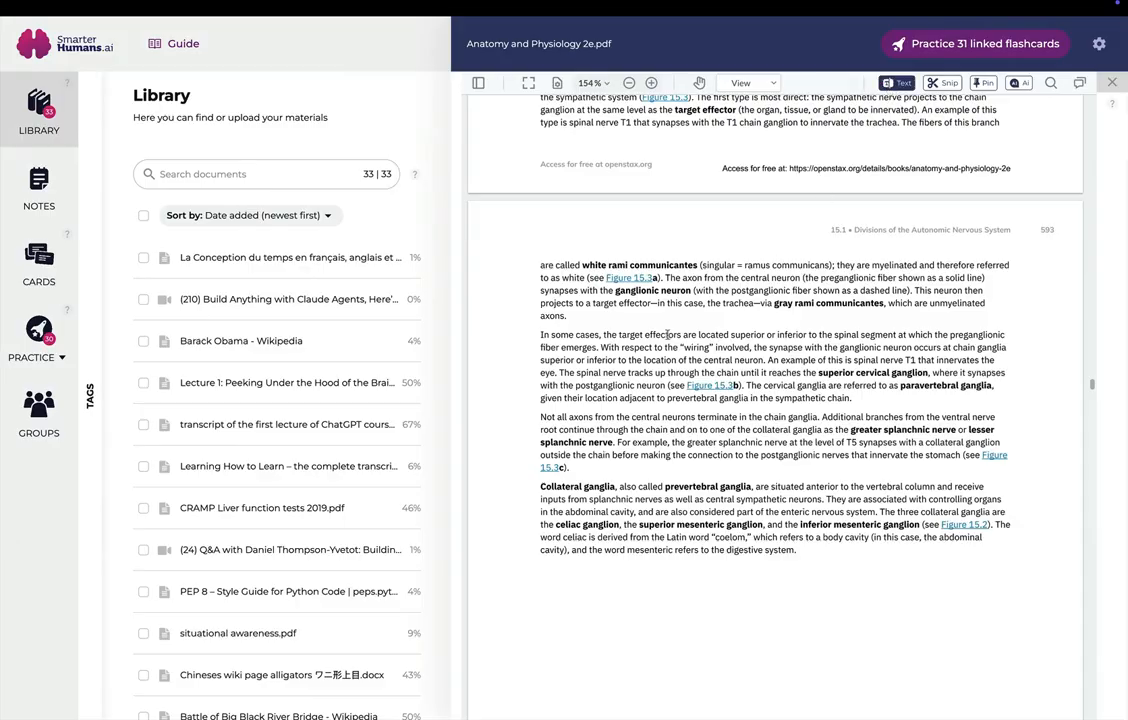
- Save the page 593 paragraph starting "In some cases, the target effectors" as a linked note in the Library inbox
drag(538, 338, 857, 398)
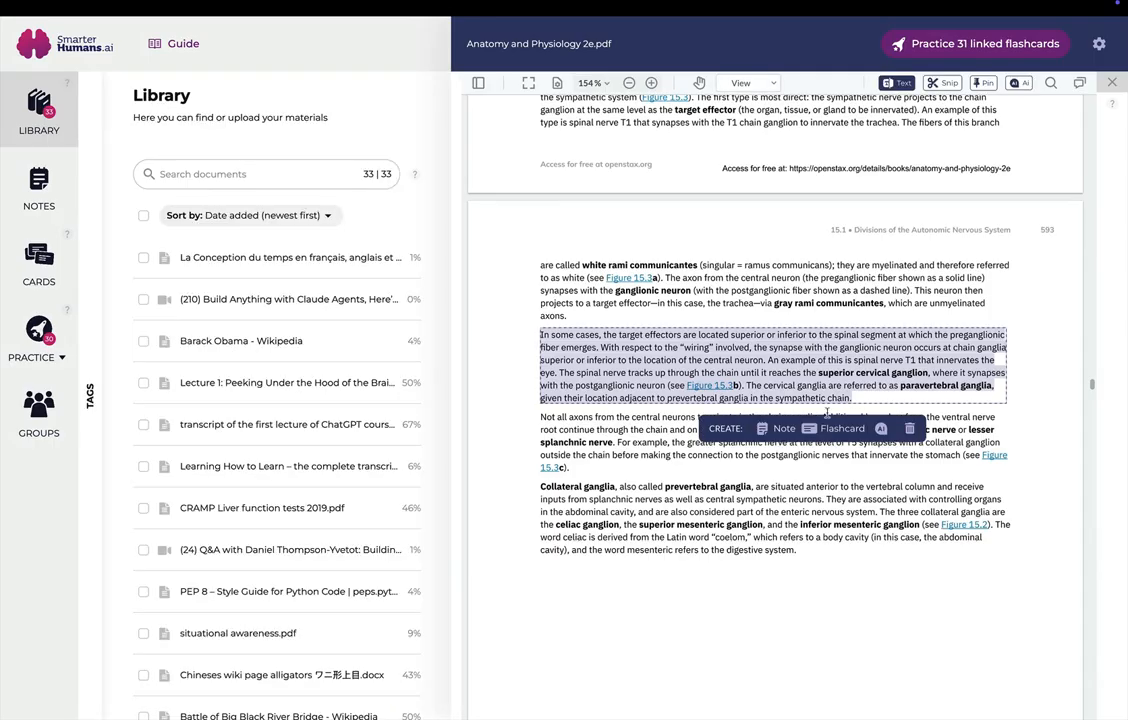
click(780, 428)
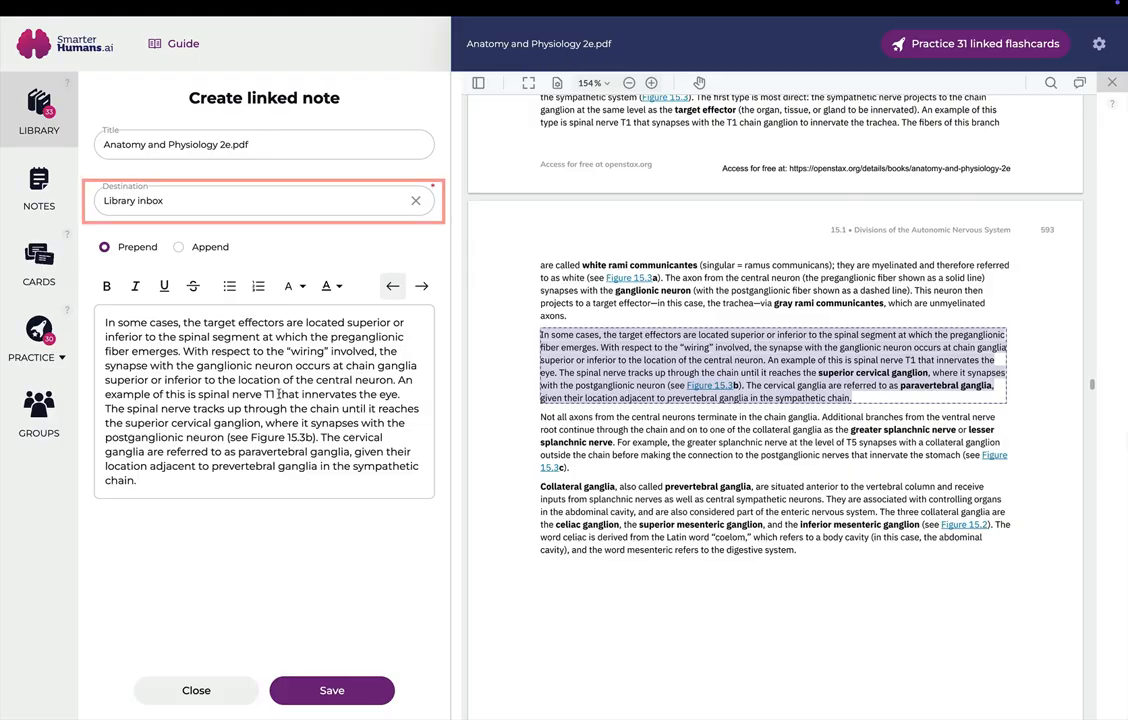
click(321, 689)
- Snip all of Figure 15.3 with its legend on page 594 and start a linked note from the image
scroll(668, 563, down, 5)
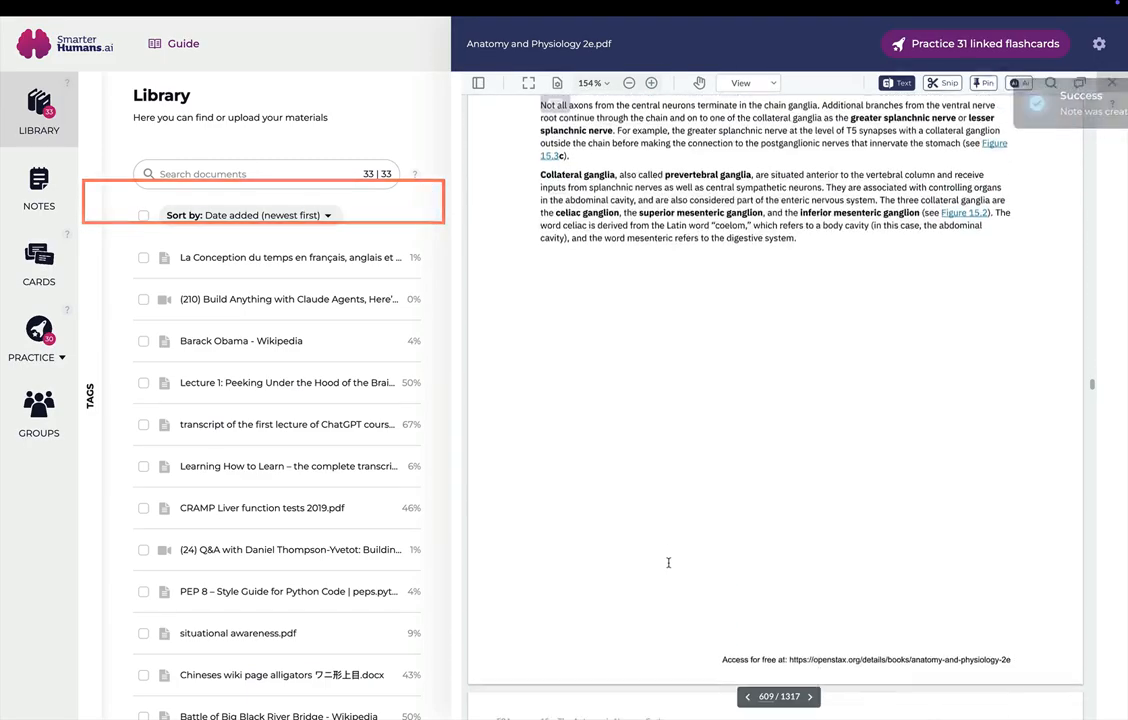
scroll(668, 563, down, 10)
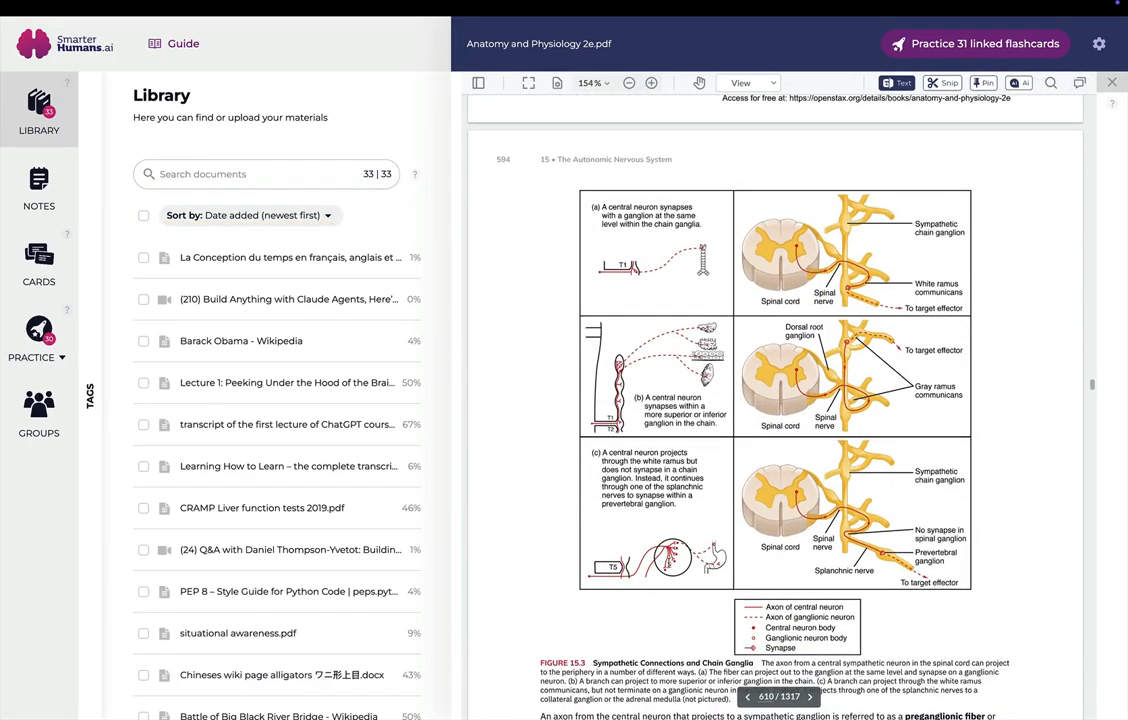
click(943, 83)
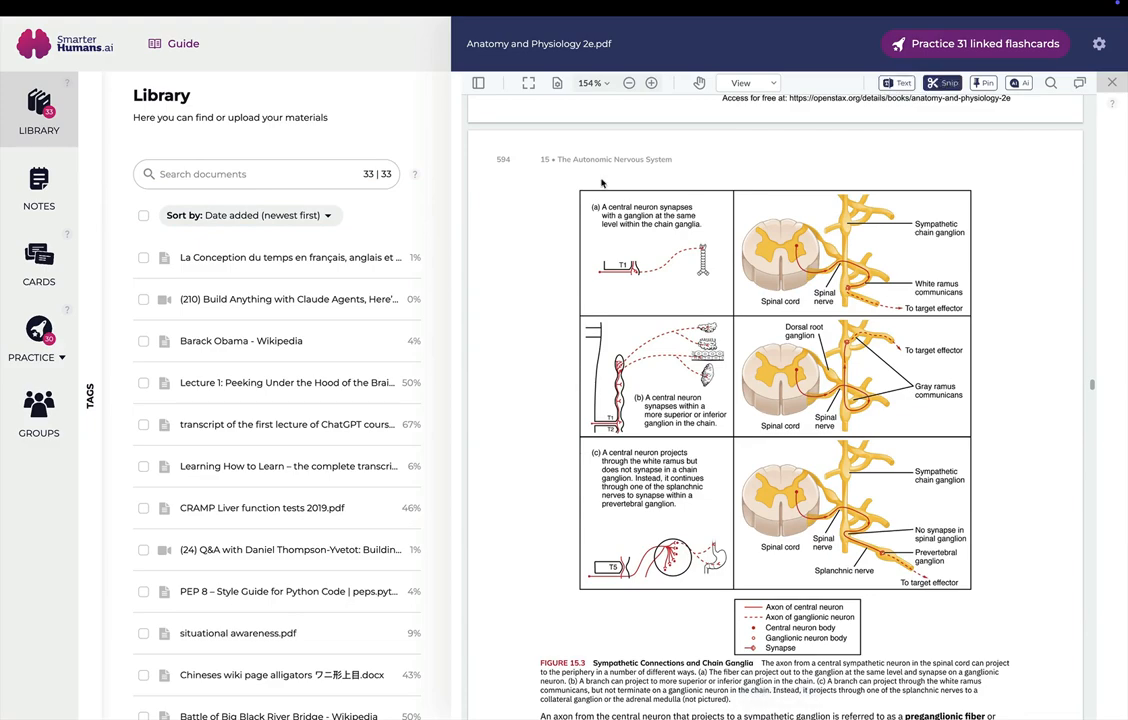
drag(567, 178, 987, 660)
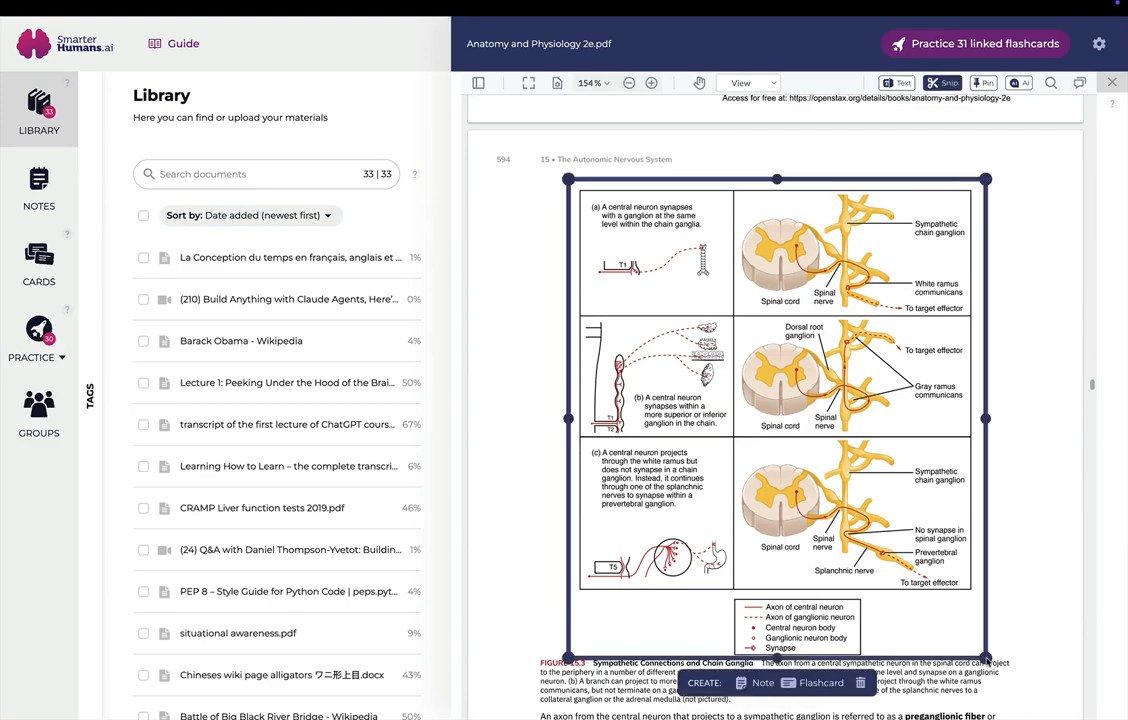
click(760, 683)
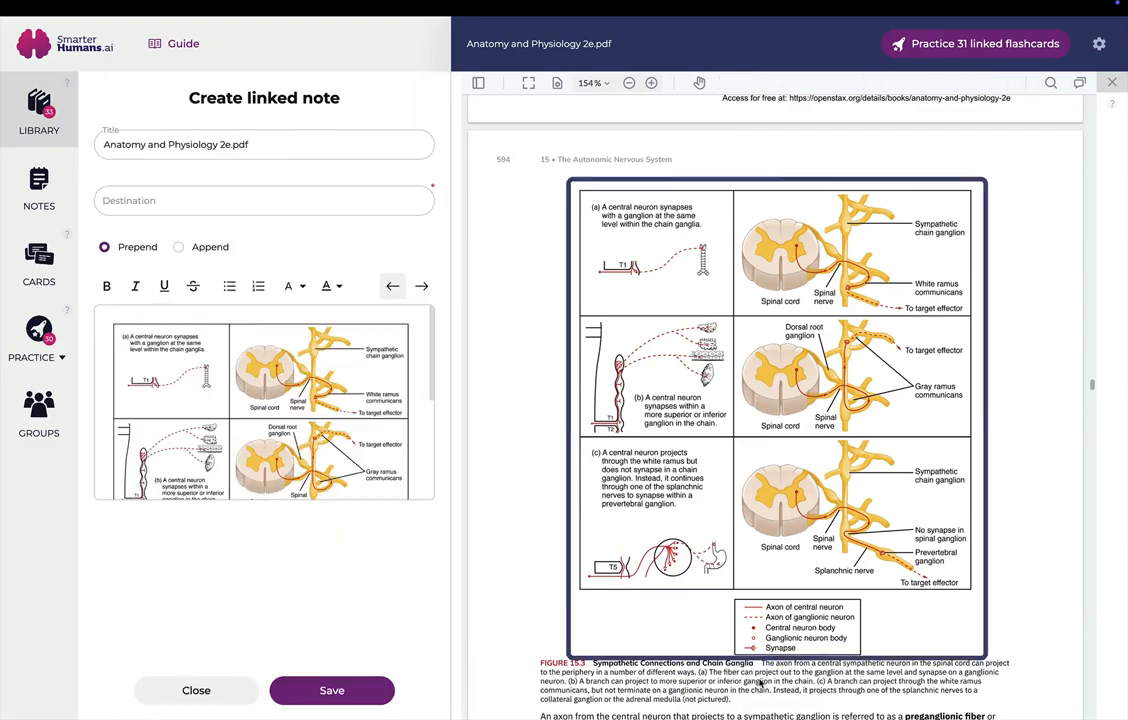
- Append the image note to the existing Anatomy and Physiology 2e.pdf note and save it
scroll(338, 472, down, 5)
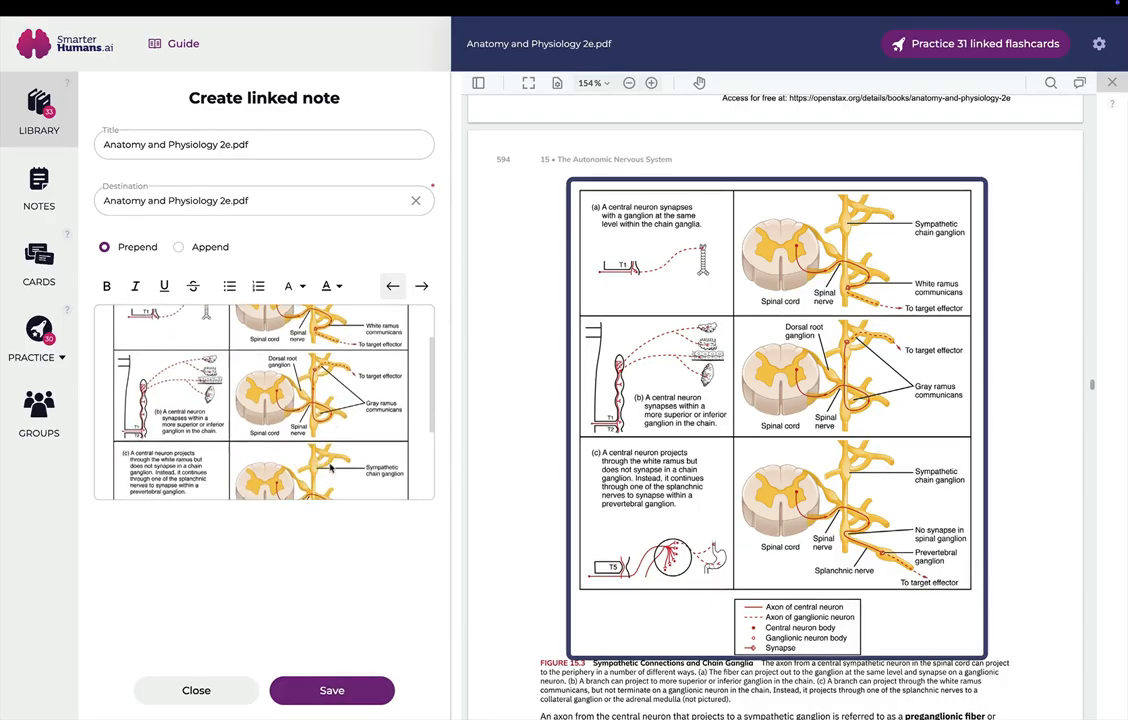
click(179, 247)
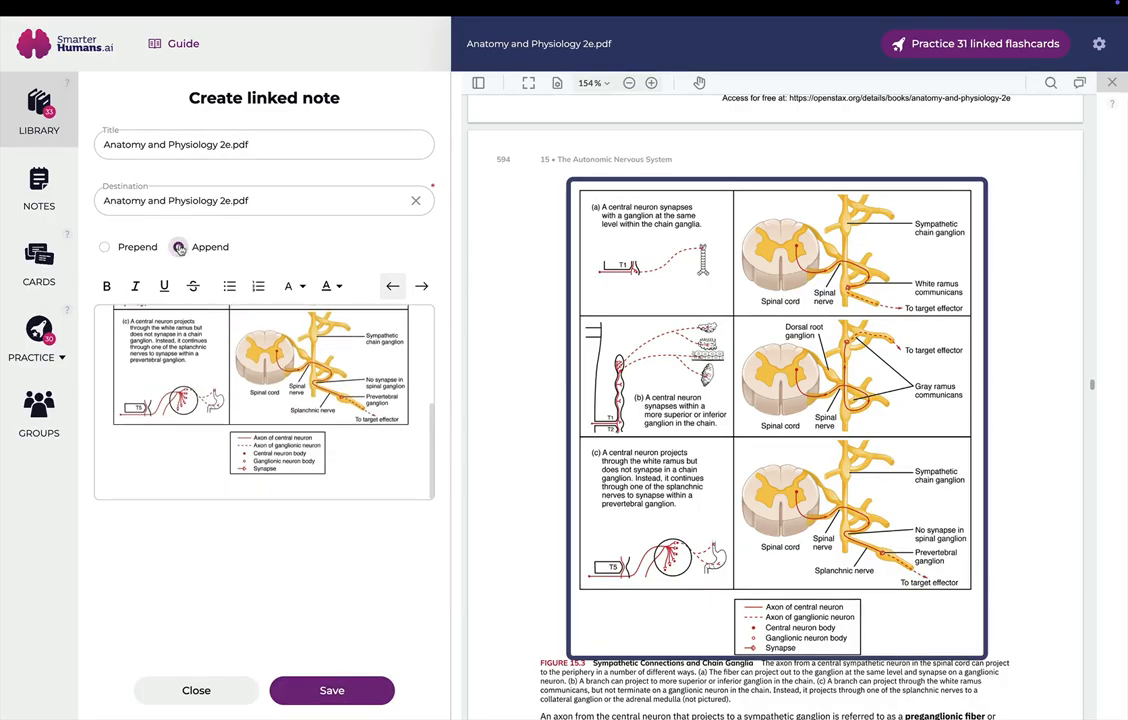
click(335, 690)
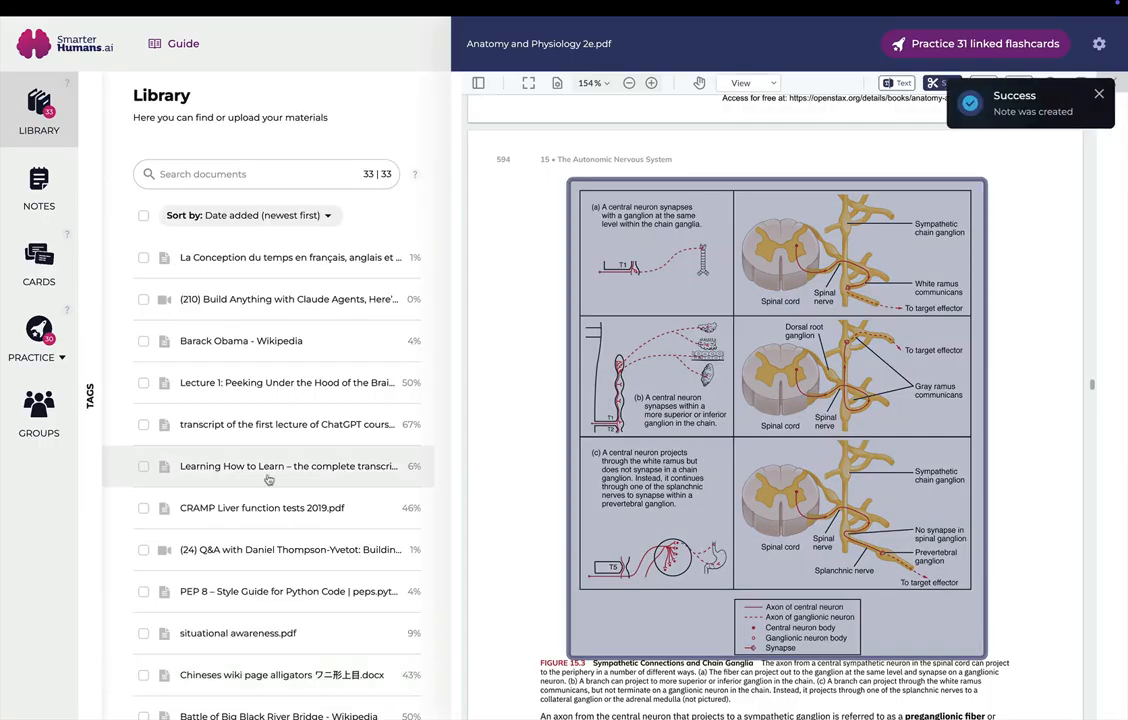
- Open the Anatomy and Physiology 2e.pdf note from the notes' Library inbox and review its text and image entries
click(40, 190)
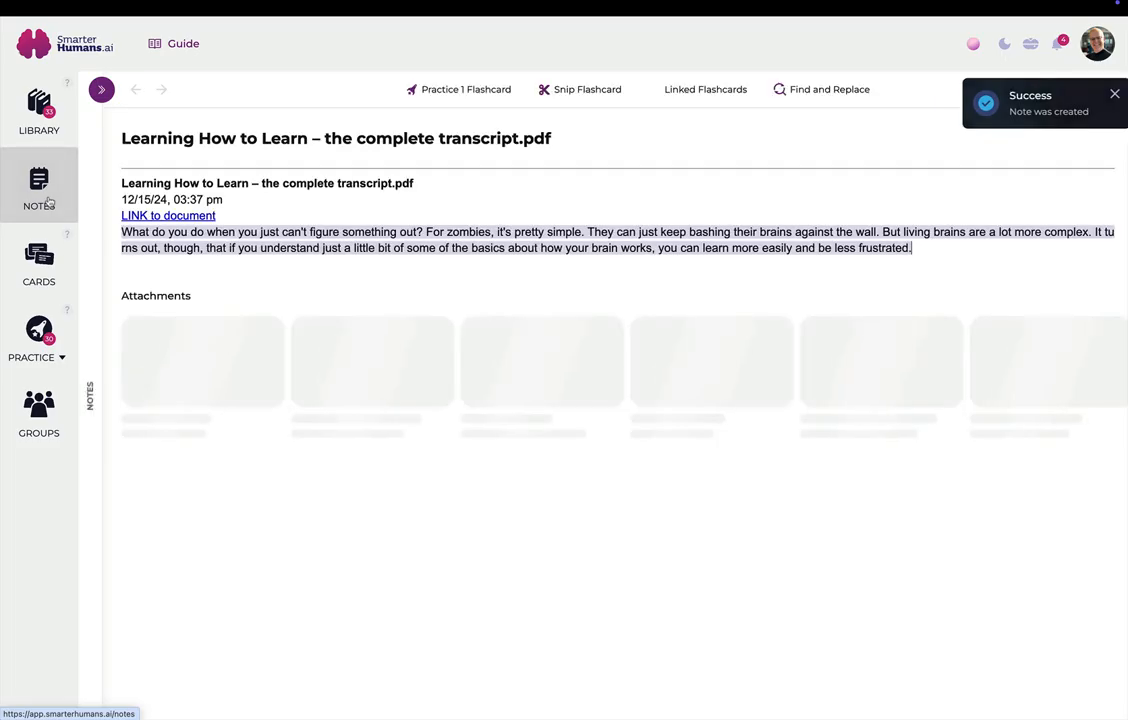
click(88, 392)
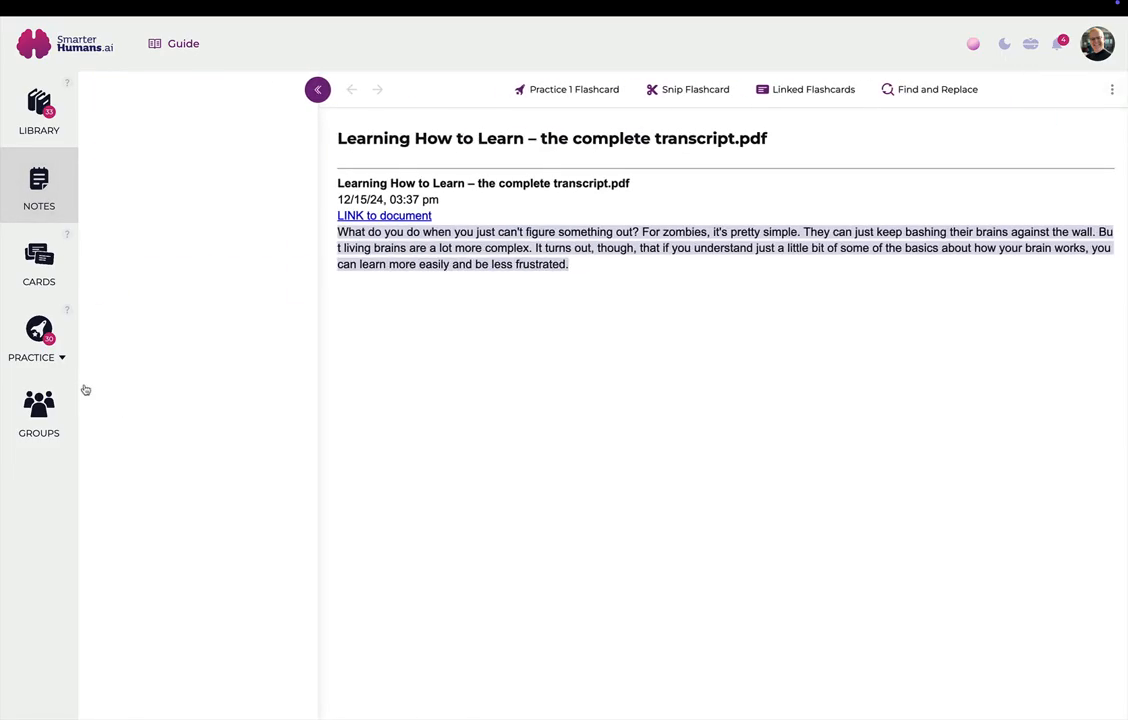
click(140, 140)
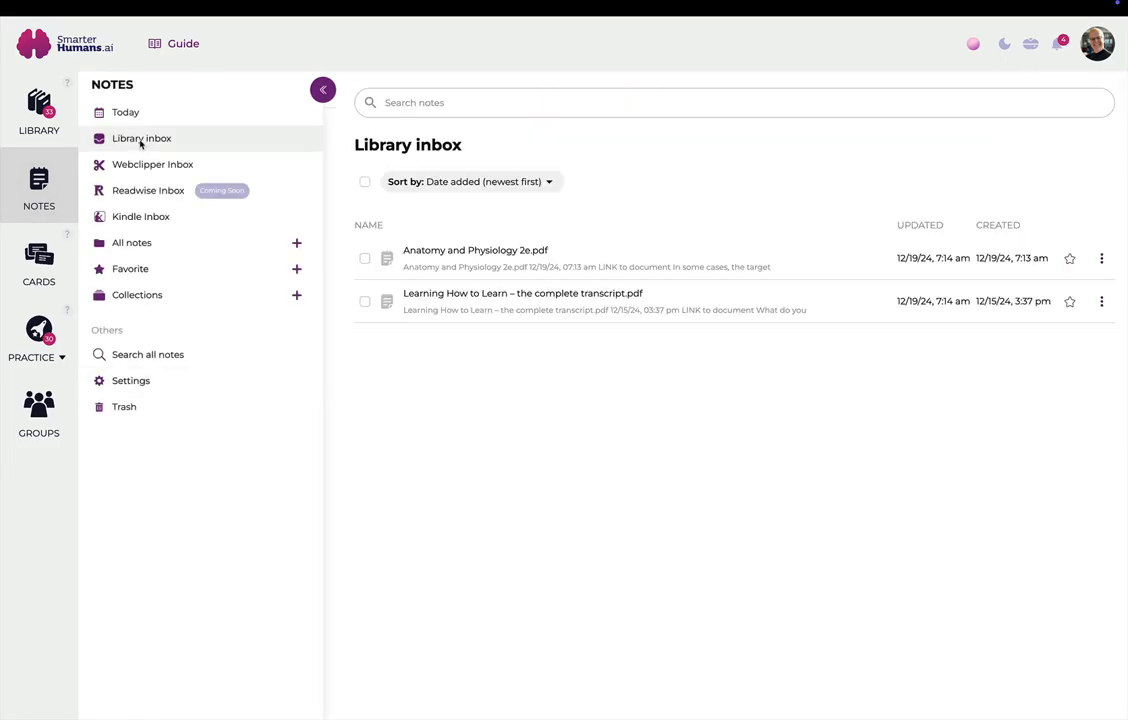
click(530, 263)
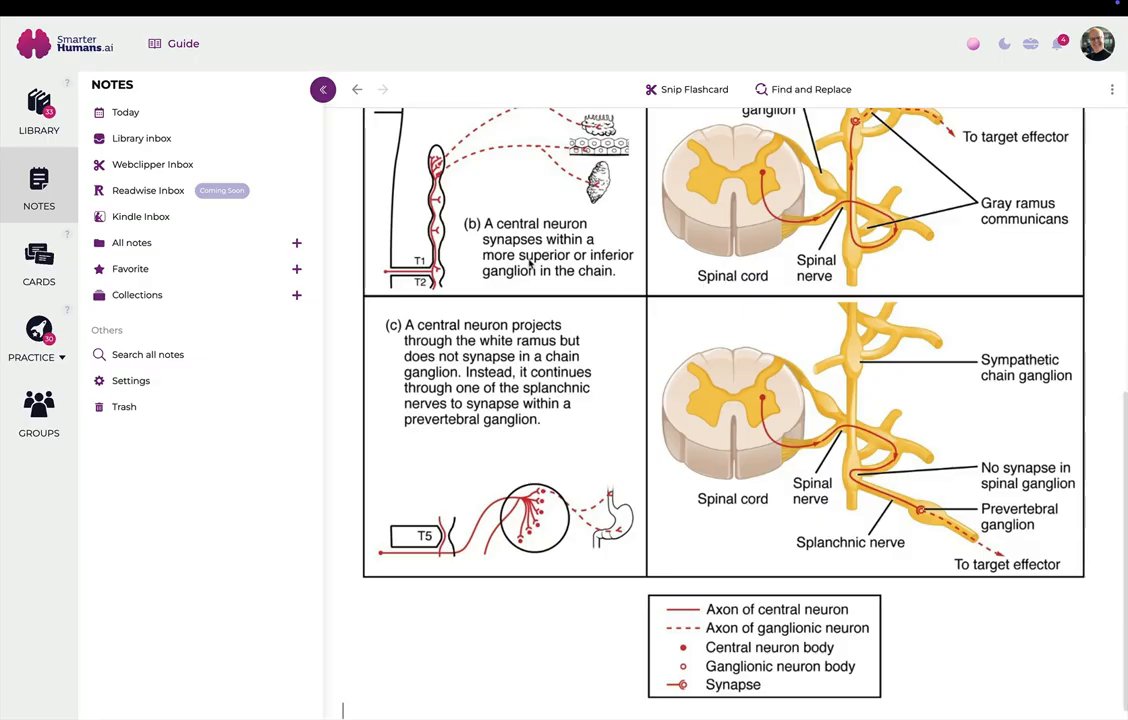
scroll(556, 295, up, 10)
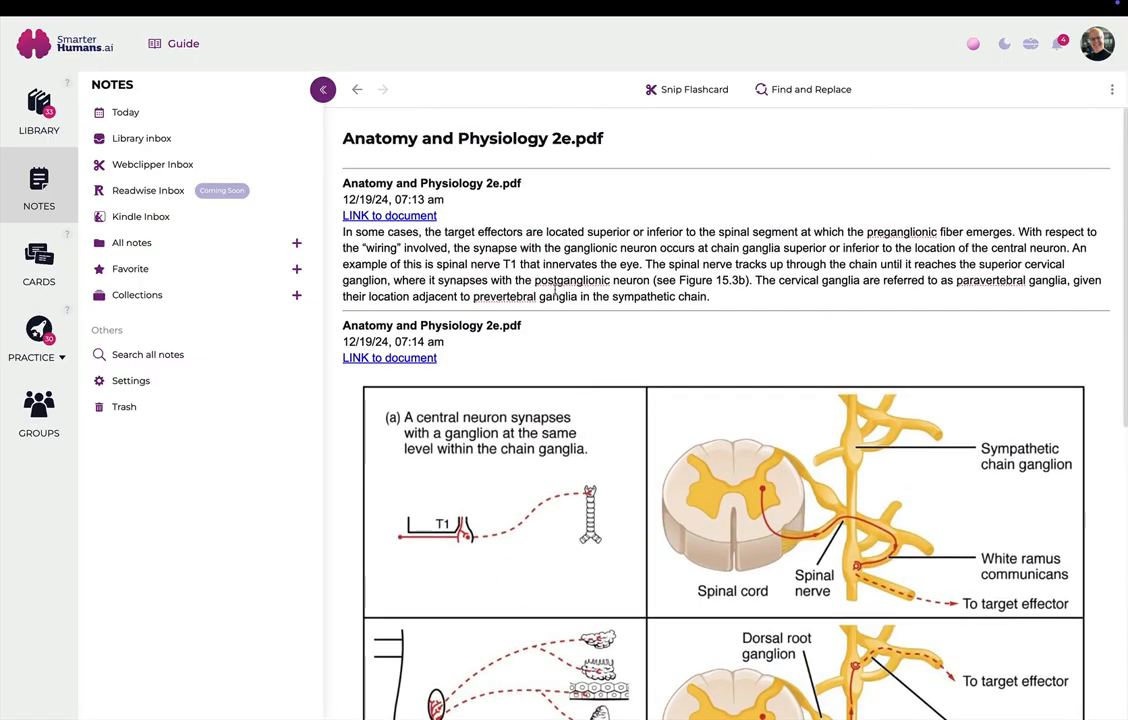
scroll(576, 432, down, 1)
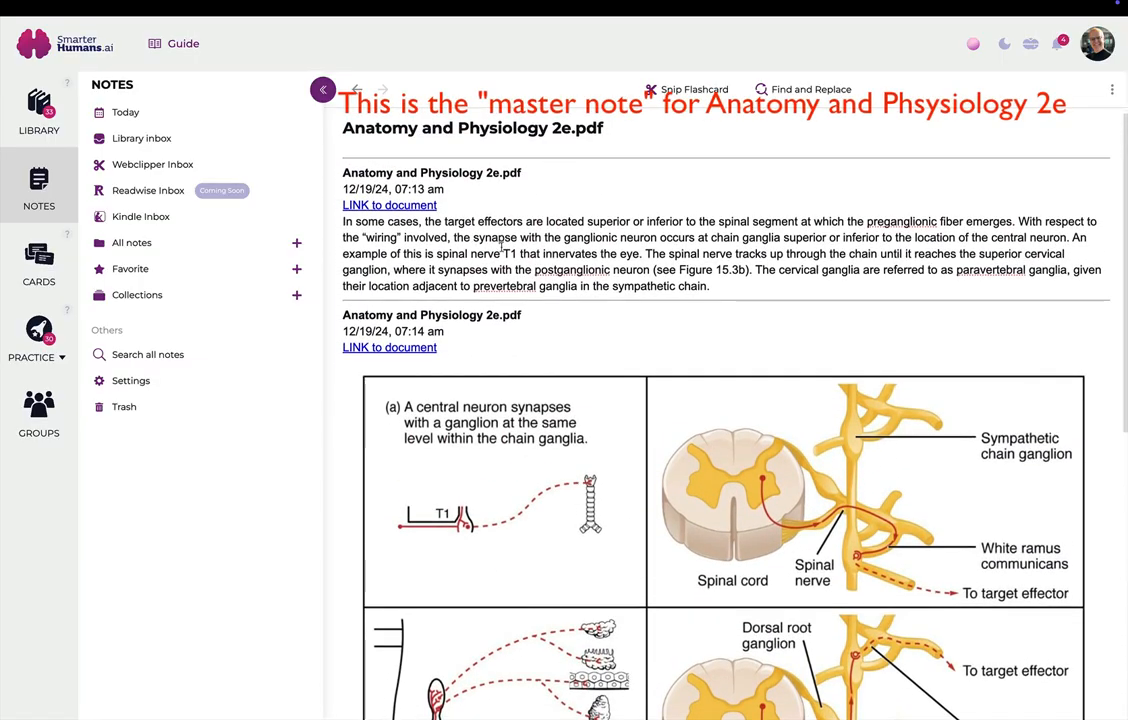
scroll(502, 238, down, 2)
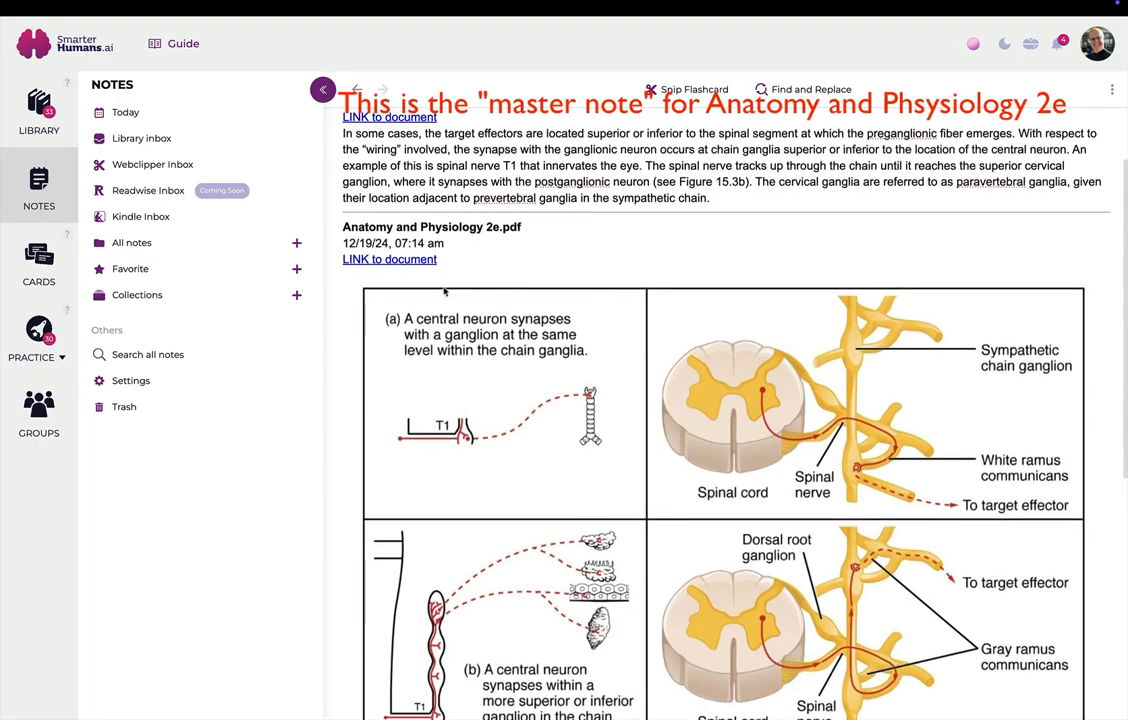